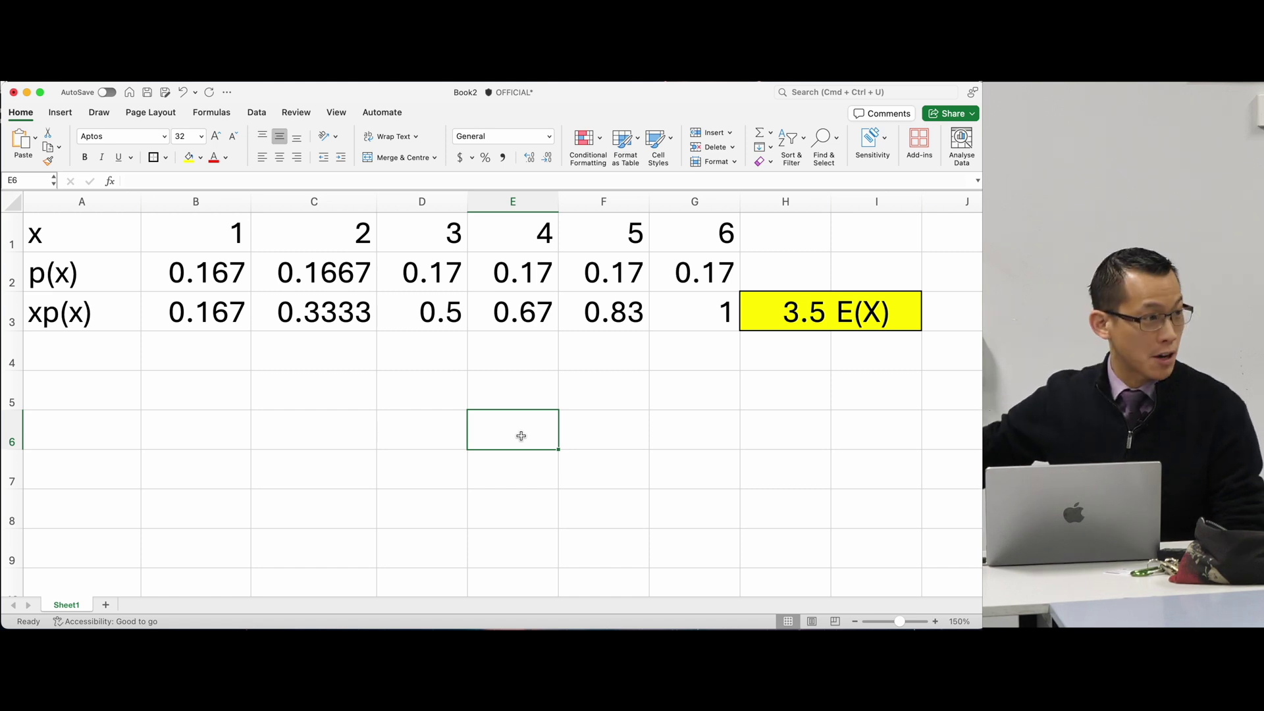
# Step: Copy the first probability table A1:I3 with its E(X) of 3.5
pyautogui.click(88, 240)
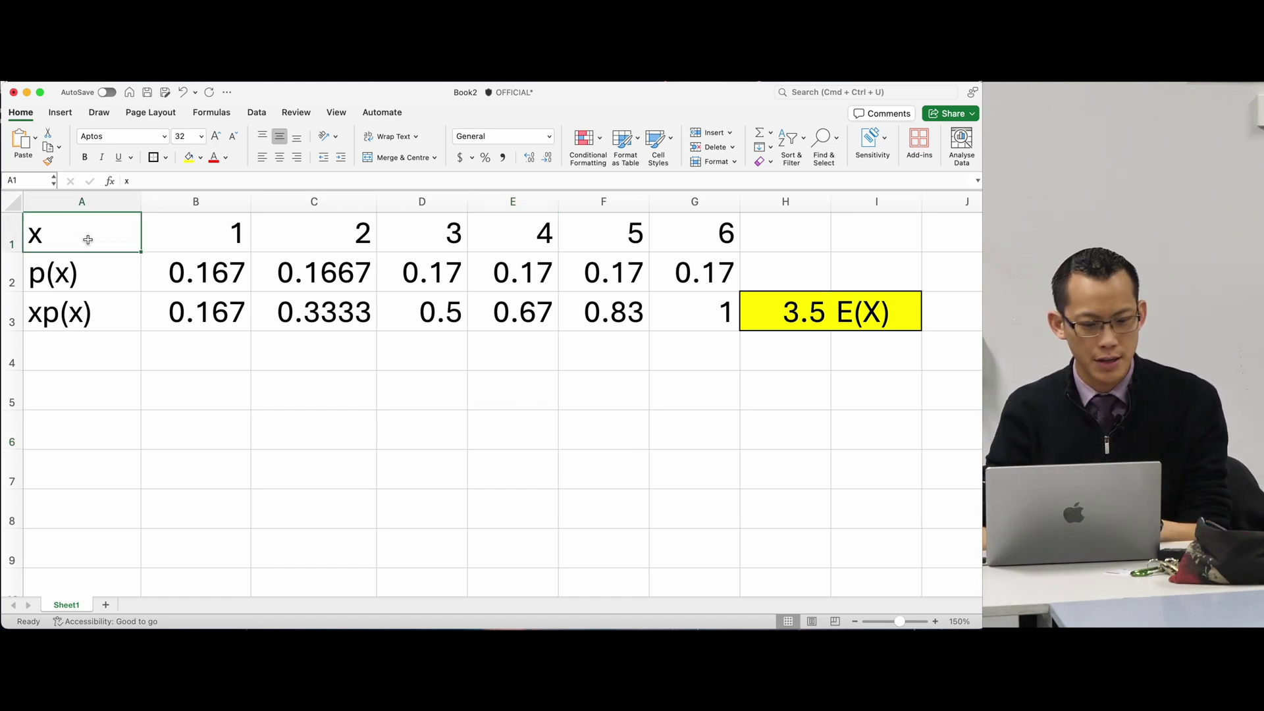
pyautogui.press('super+a')
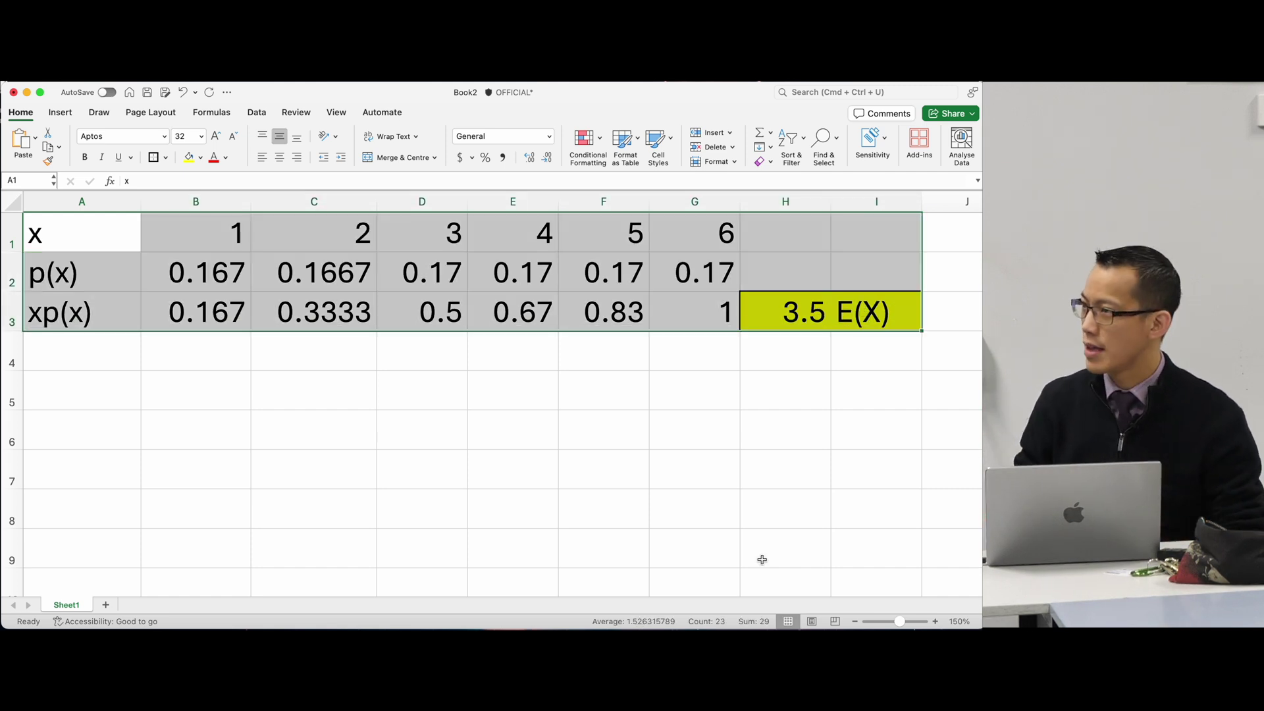
pyautogui.press('super+c')
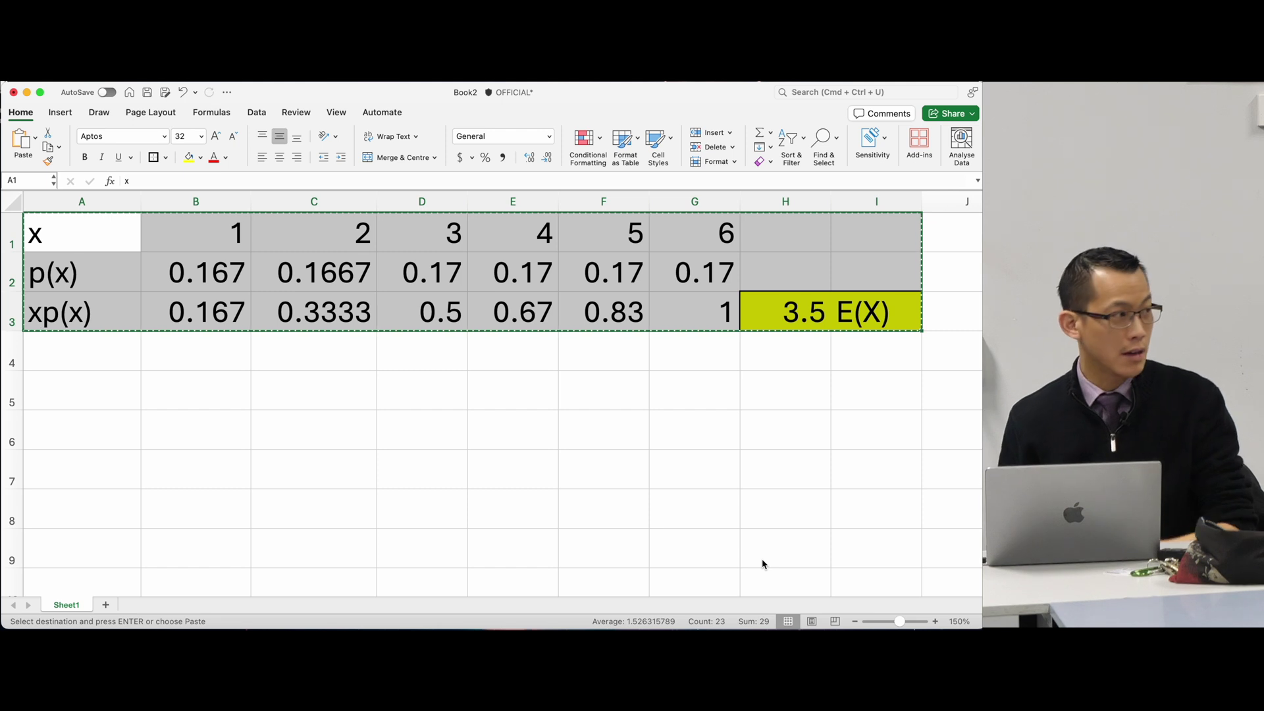
pyautogui.click(110, 393)
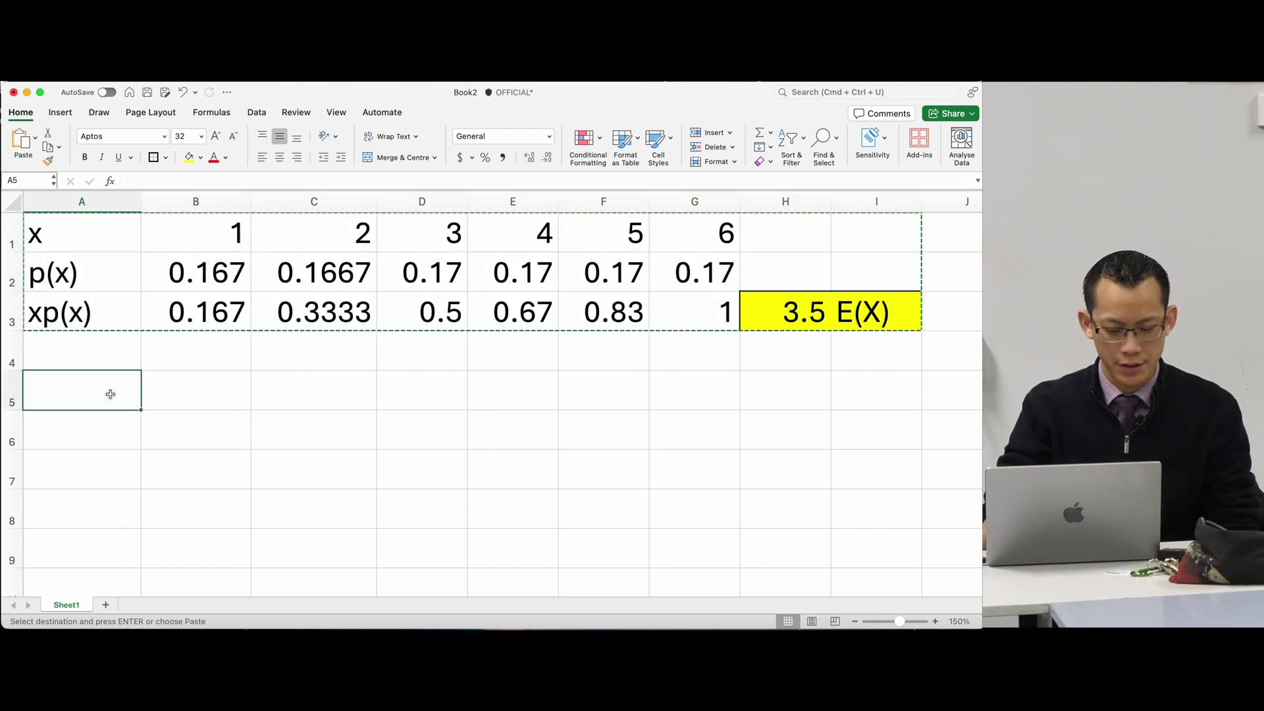
# Step: Paste the table into rows 5–7 and clear its p(x) values in B6:G6
pyautogui.press('super+v')
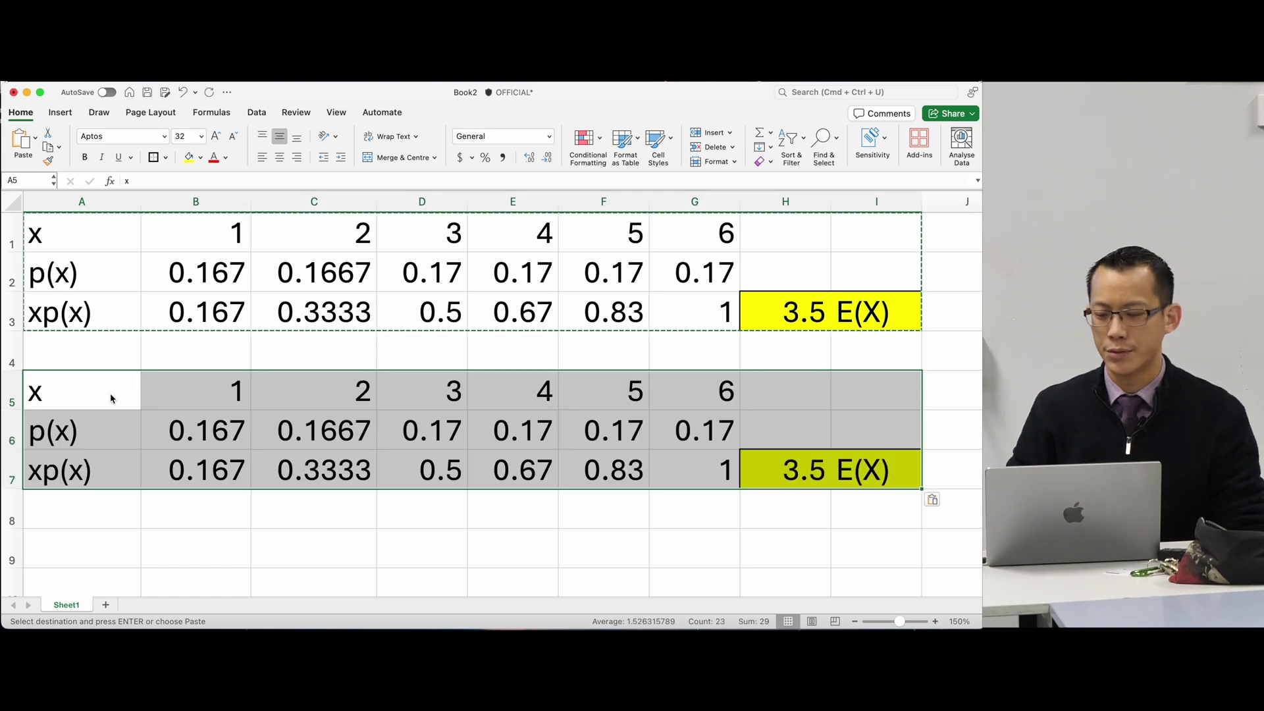
pyautogui.click(183, 428)
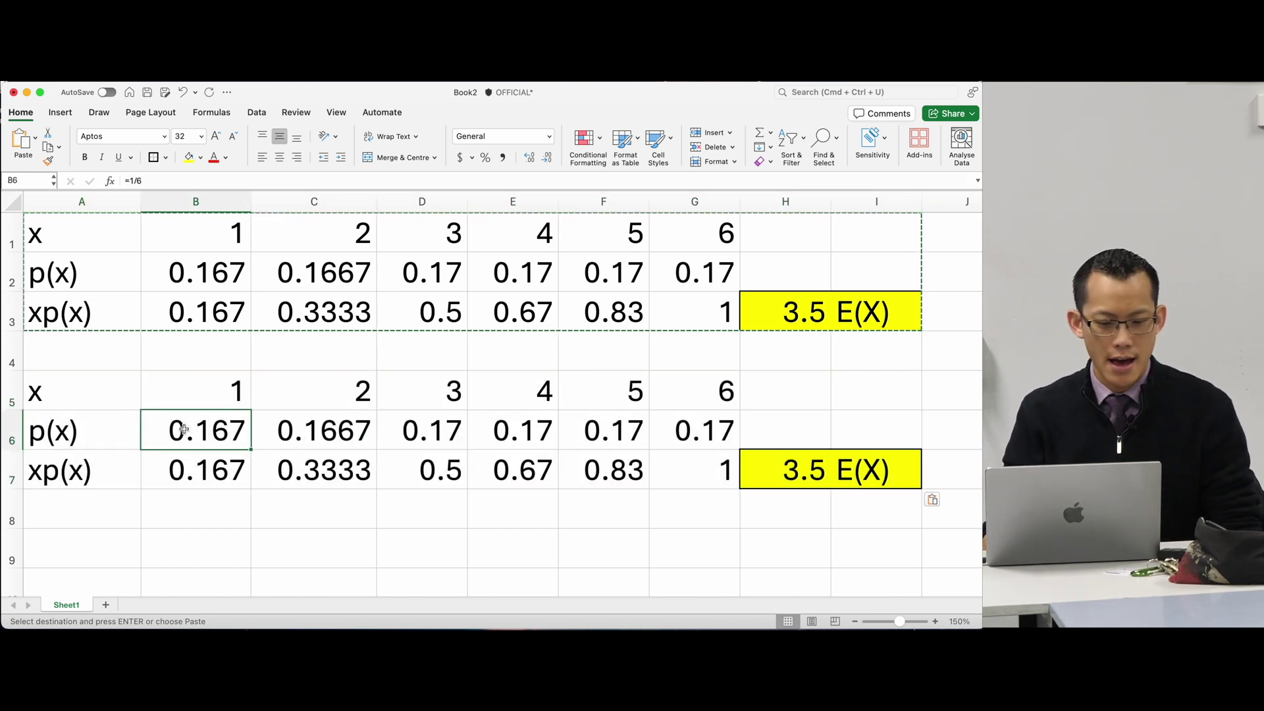
pyautogui.keyDown('shift'); pyautogui.click(719, 437); pyautogui.keyUp('shift')
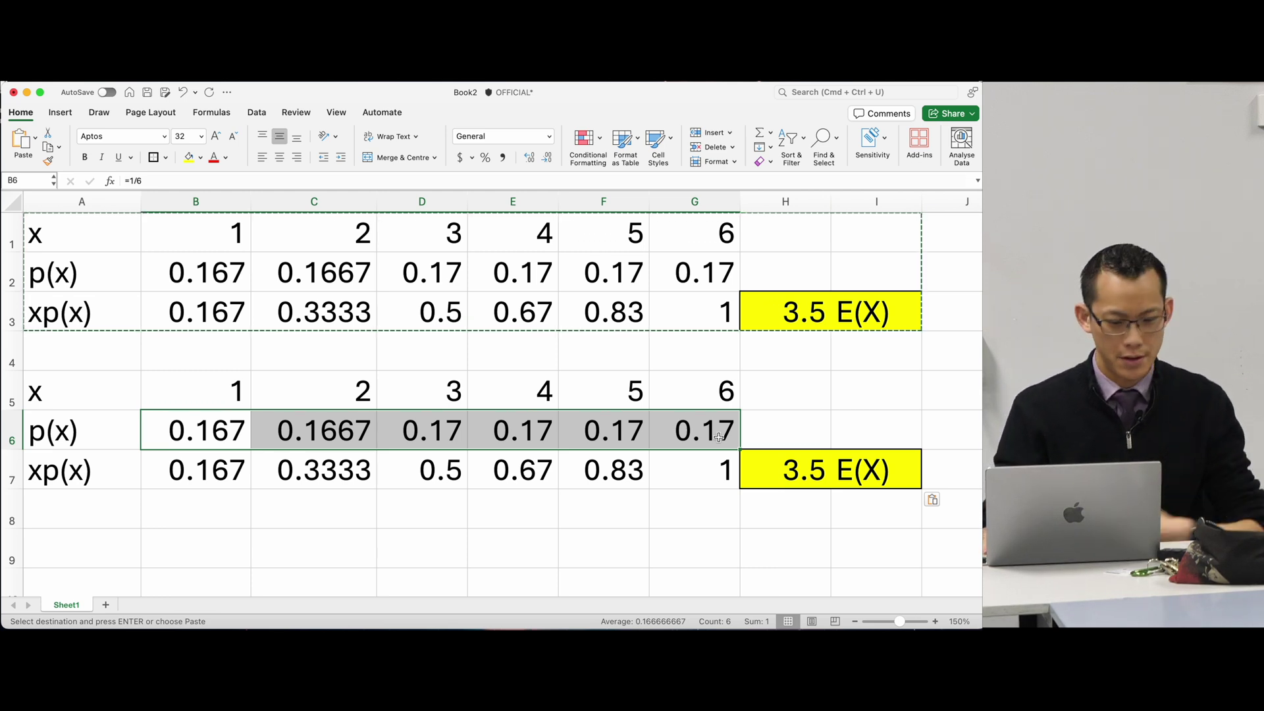
pyautogui.press('Delete')
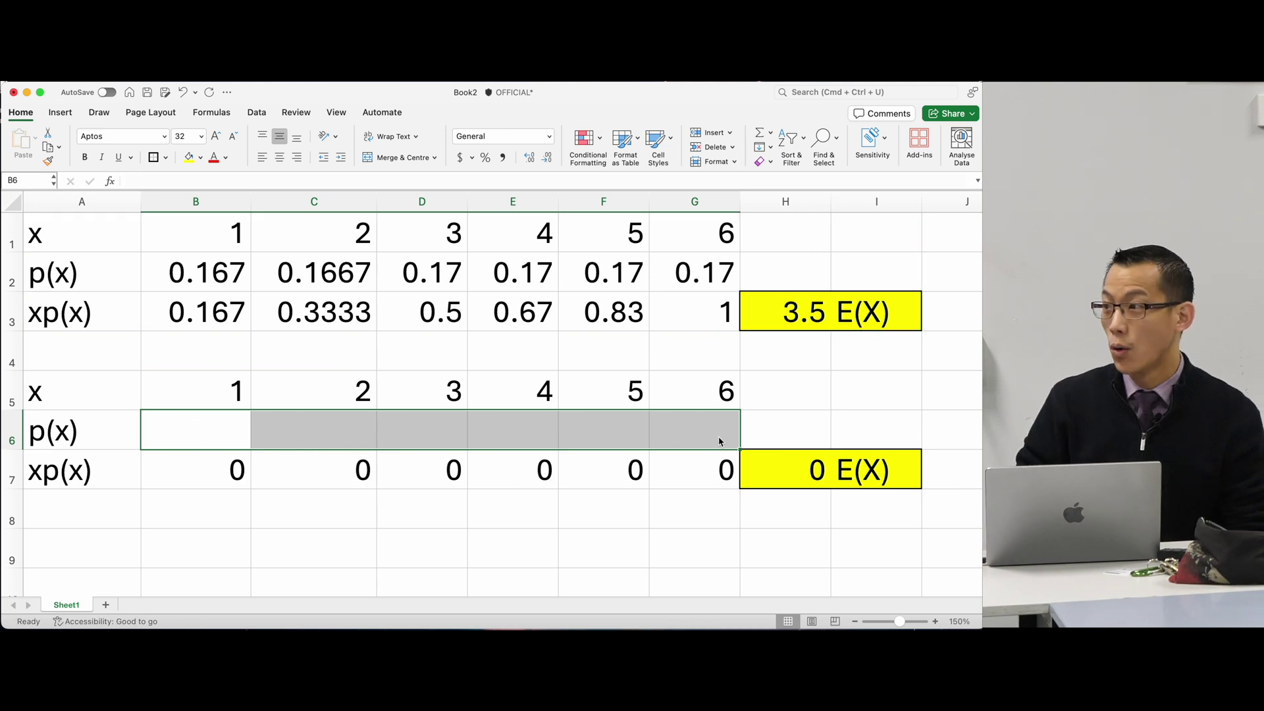
pyautogui.hotkey('shift', 'BackSpace')
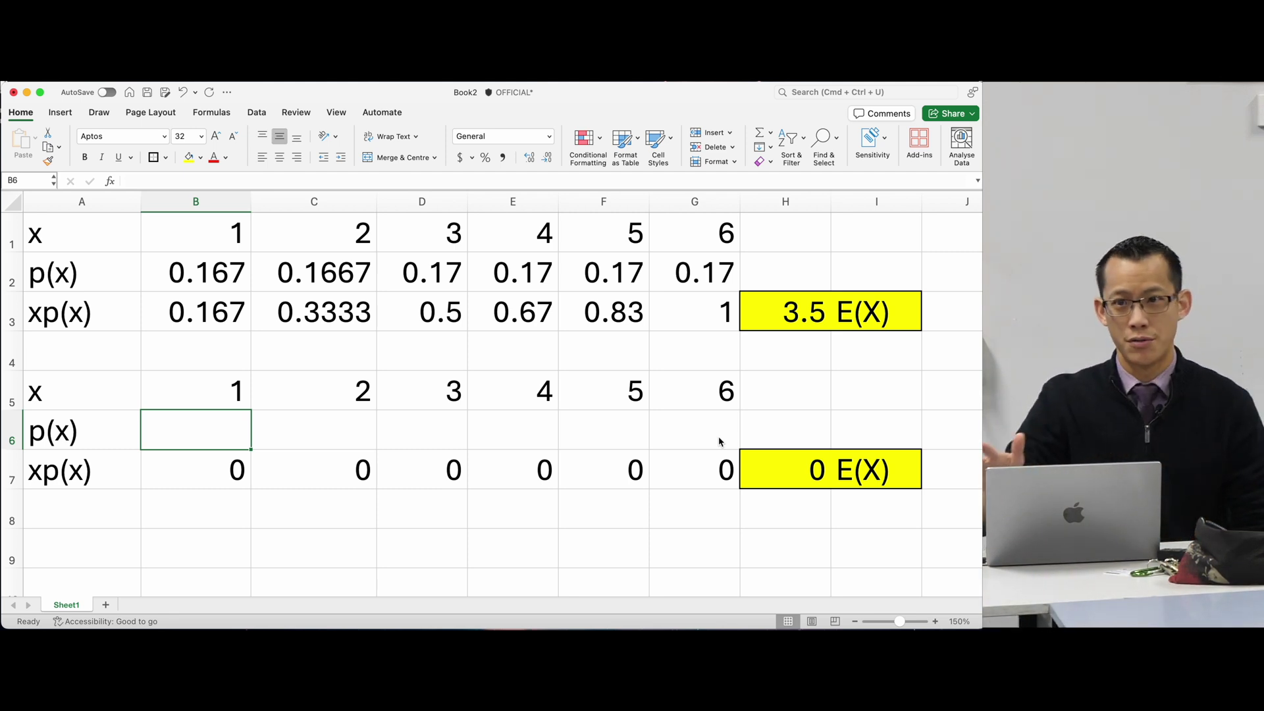
pyautogui.press('Tab')
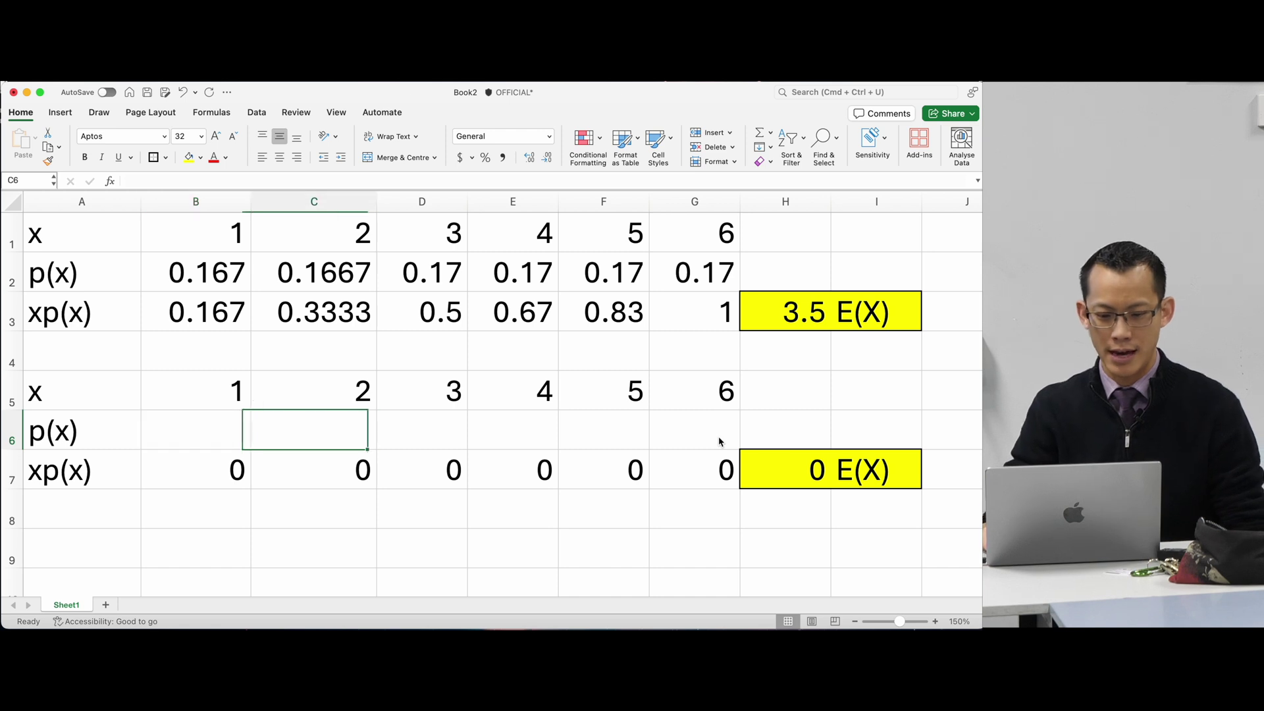
pyautogui.write('0')
pyautogui.press('Tab')
pyautogui.write('0')
pyautogui.press('Tab')
pyautogui.write('0')
pyautogui.press('Tab')
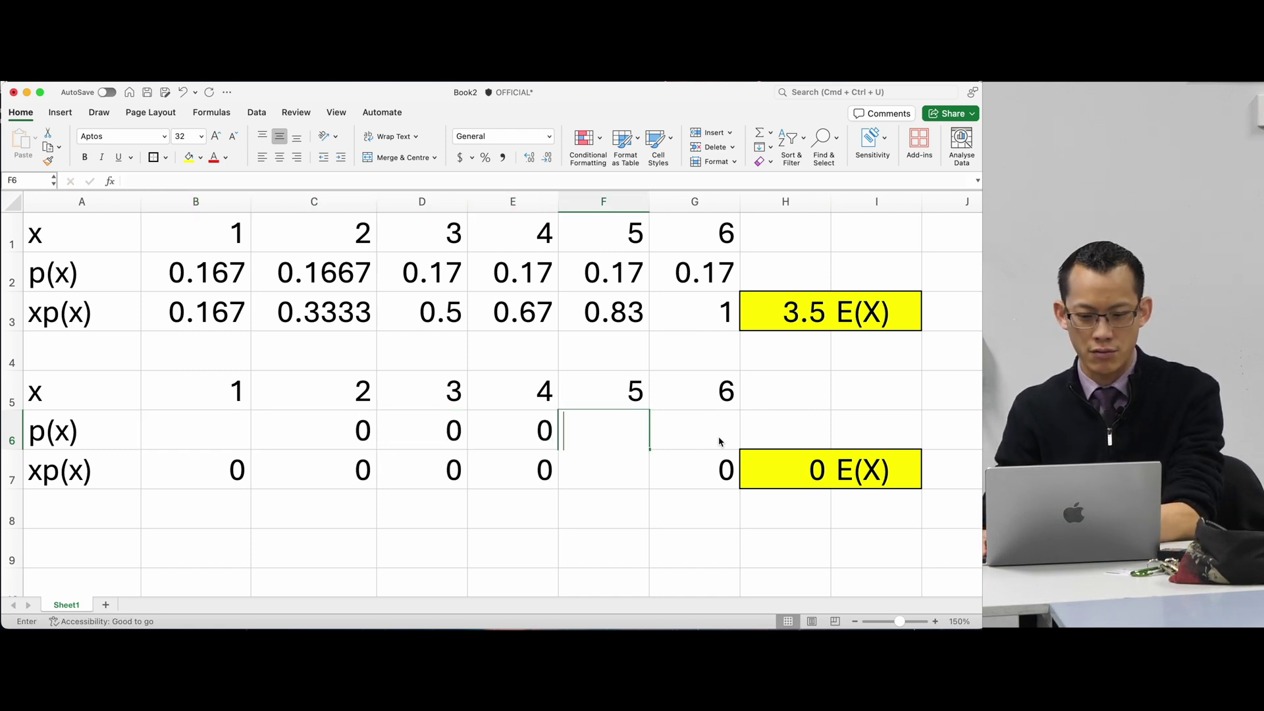
pyautogui.write('0')
pyautogui.press('Return')
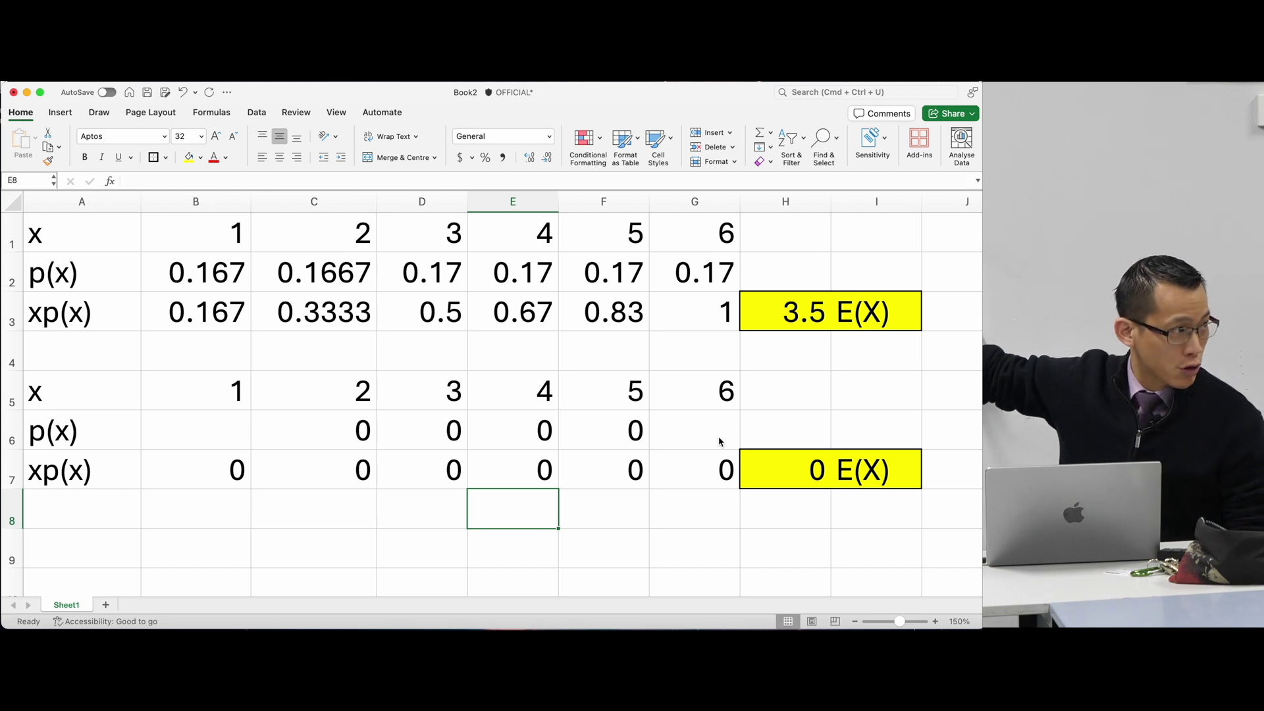
pyautogui.press('super+z')
pyautogui.press('super+z')
pyautogui.press('super+z')
pyautogui.press('super+z')
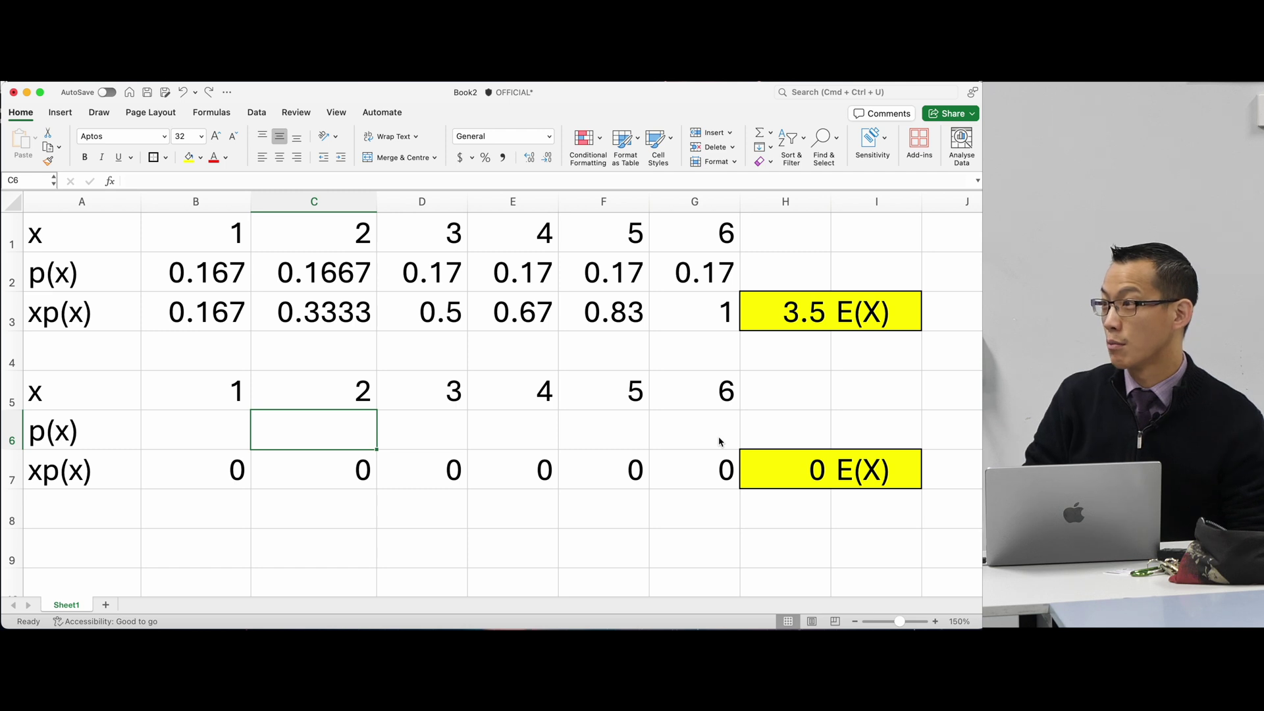
pyautogui.press('Left')
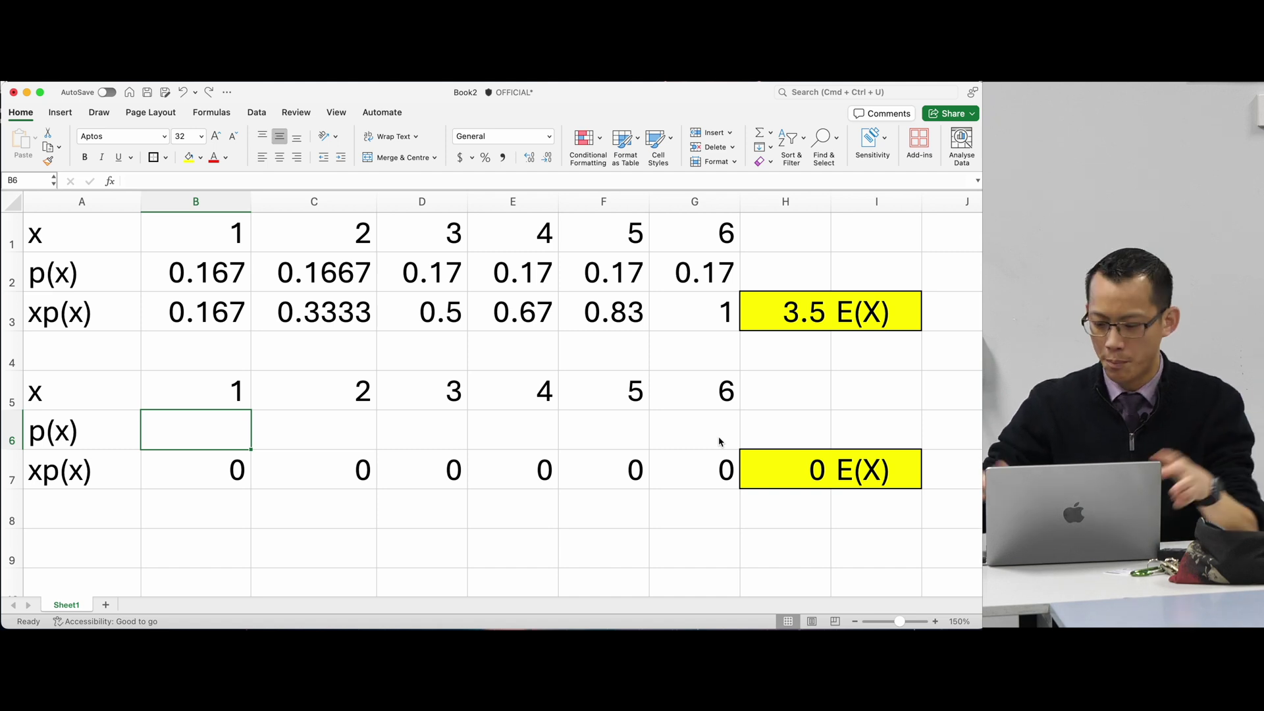
# Step: Enter 0.5 as the second table's p(x) for x=1 (B6) and x=6 (G6)
pyautogui.write('0.5')
pyautogui.press('Tab')
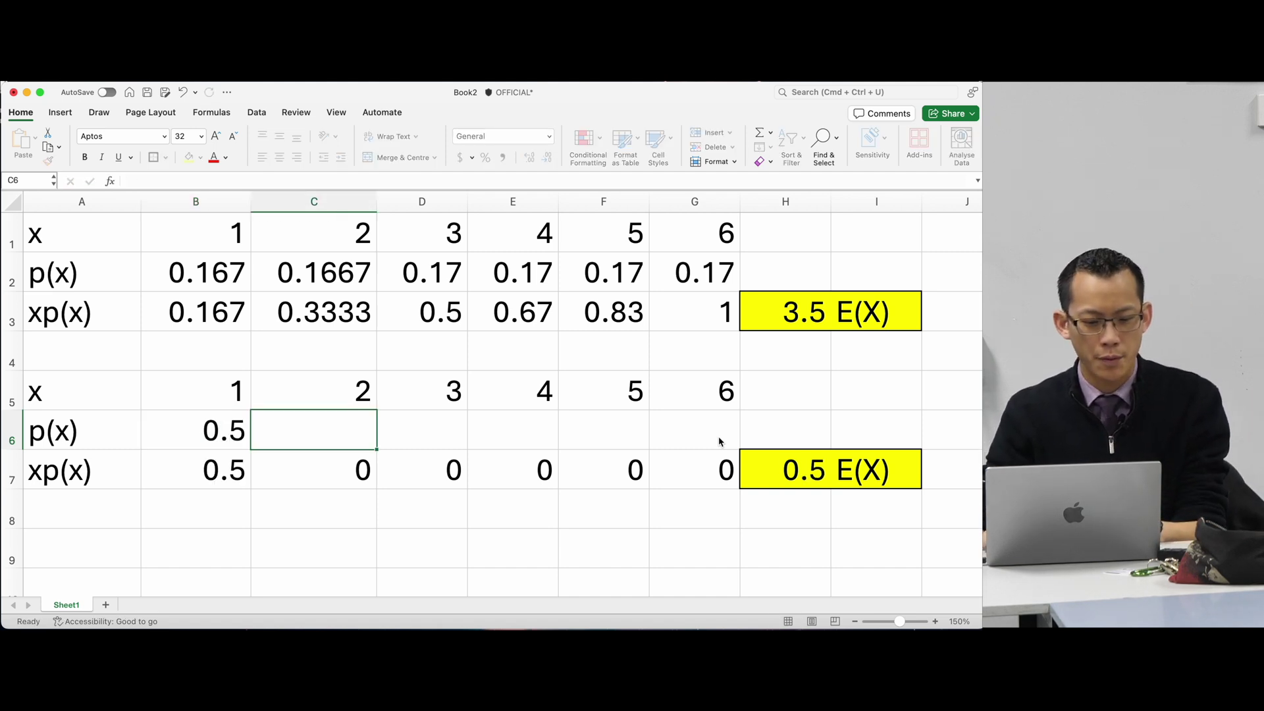
pyautogui.press('Tab')
pyautogui.press('Tab')
pyautogui.press('Tab')
pyautogui.press('Tab')
pyautogui.write('0.5')
pyautogui.press('Return')
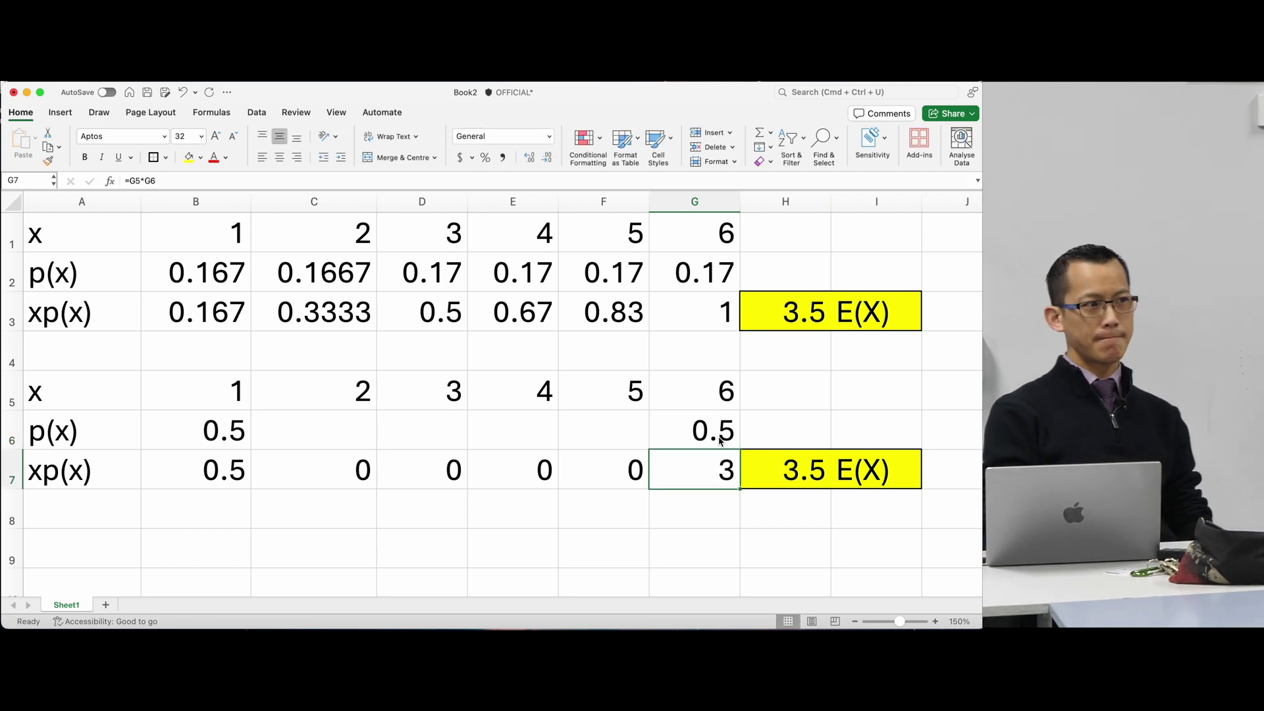
# Step: Fill the remaining p(x) cells with 0 so E(X) returns to 3.5
pyautogui.press('Up')
pyautogui.press('Left')
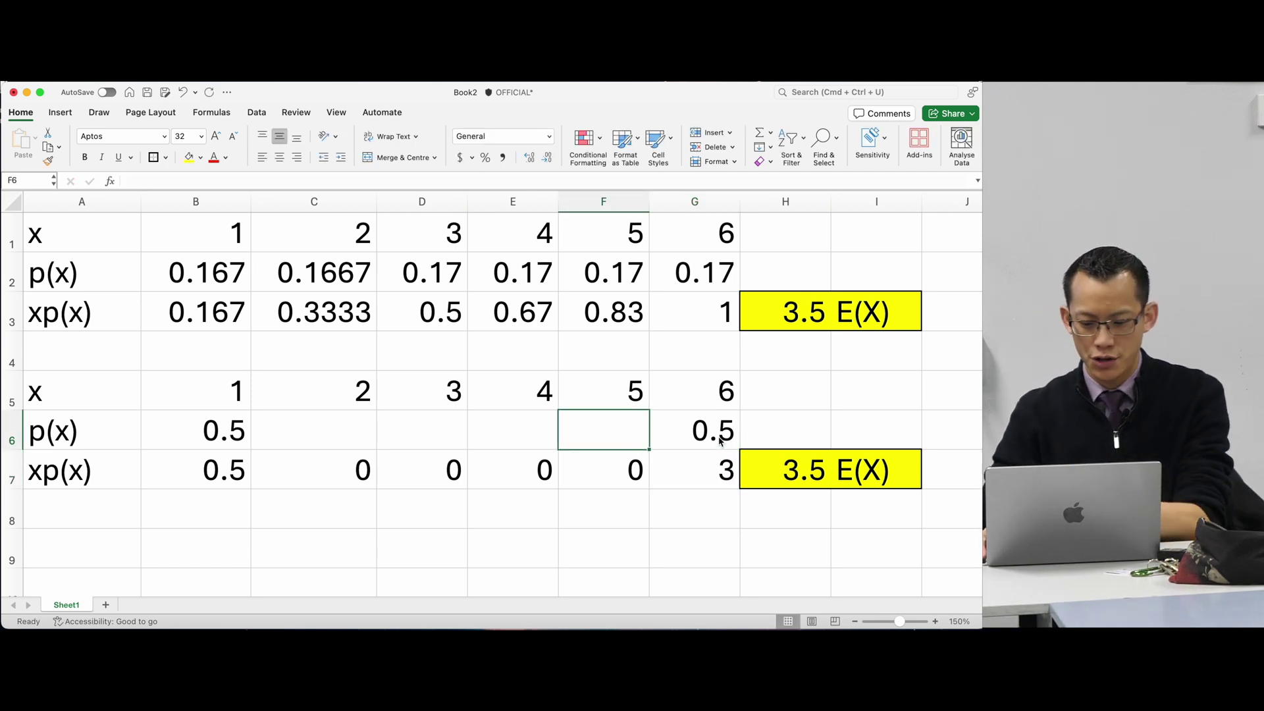
pyautogui.press('Left')
pyautogui.press('Left')
pyautogui.press('Left')
pyautogui.write('0')
pyautogui.press('Tab')
pyautogui.write('0')
pyautogui.press('Tab')
pyautogui.write('0')
pyautogui.press('Tab')
pyautogui.write('0')
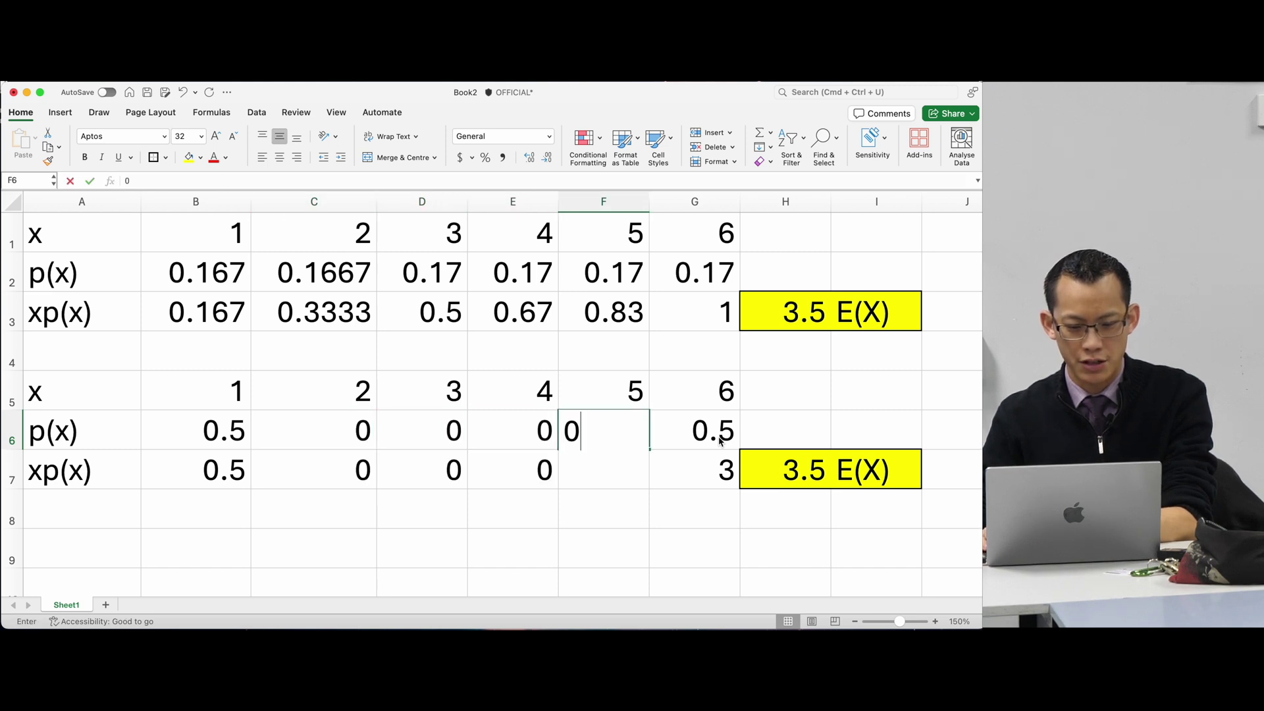
pyautogui.press('Return')
pyautogui.press('Return')
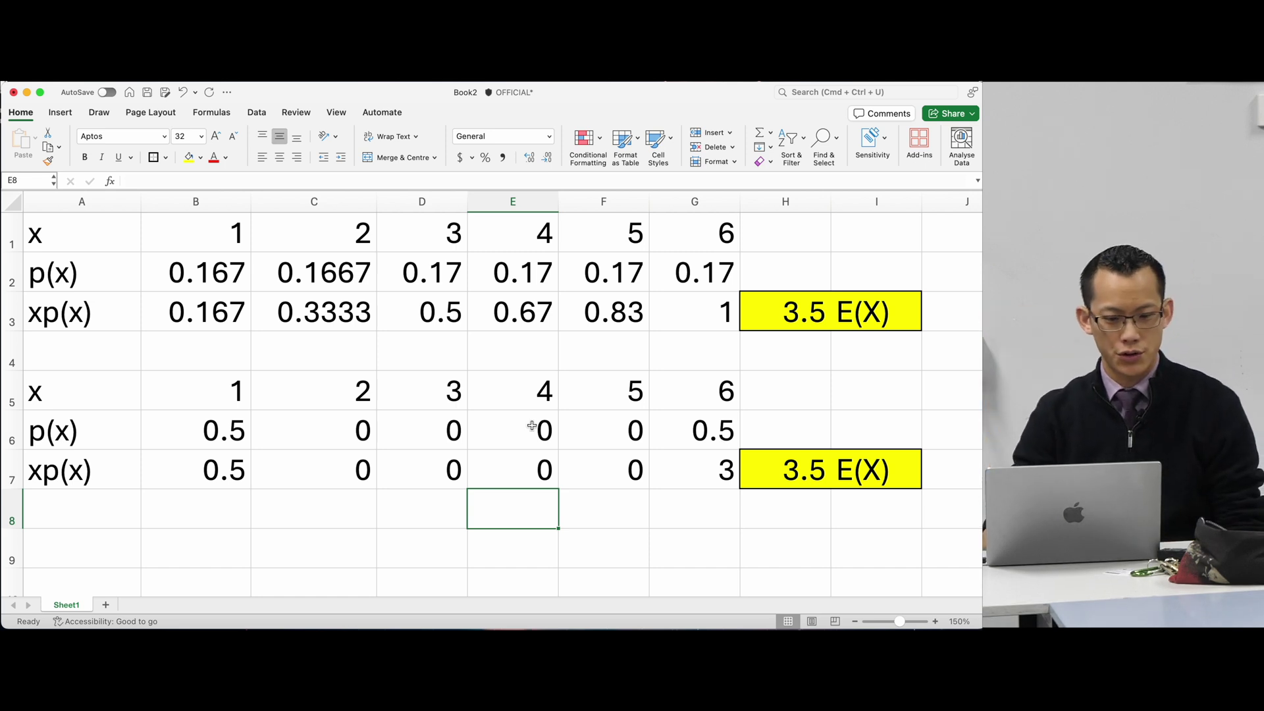
pyautogui.click(105, 388)
# Step: Copy the second table A5:I7 and paste it into rows 9–11
pyautogui.keyDown('shift'); pyautogui.click(861, 482); pyautogui.keyUp('shift')
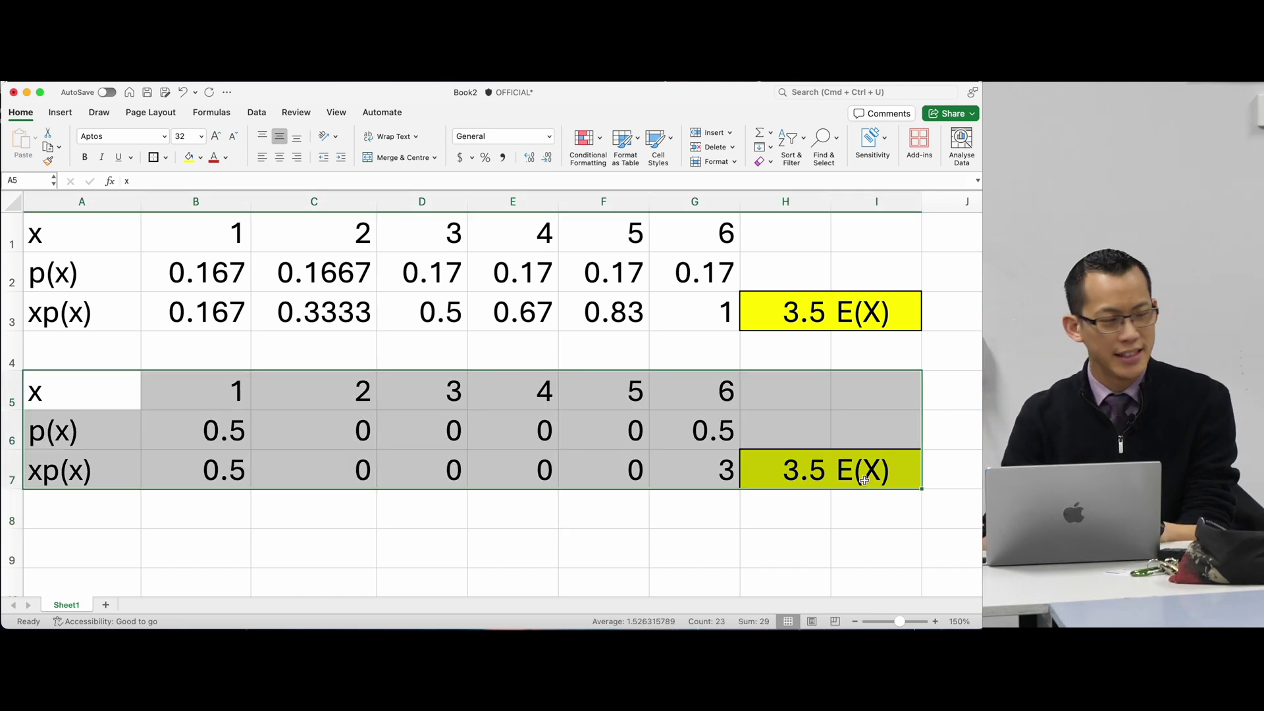
pyautogui.press('super+c')
pyautogui.scroll(-3, 863, 483)
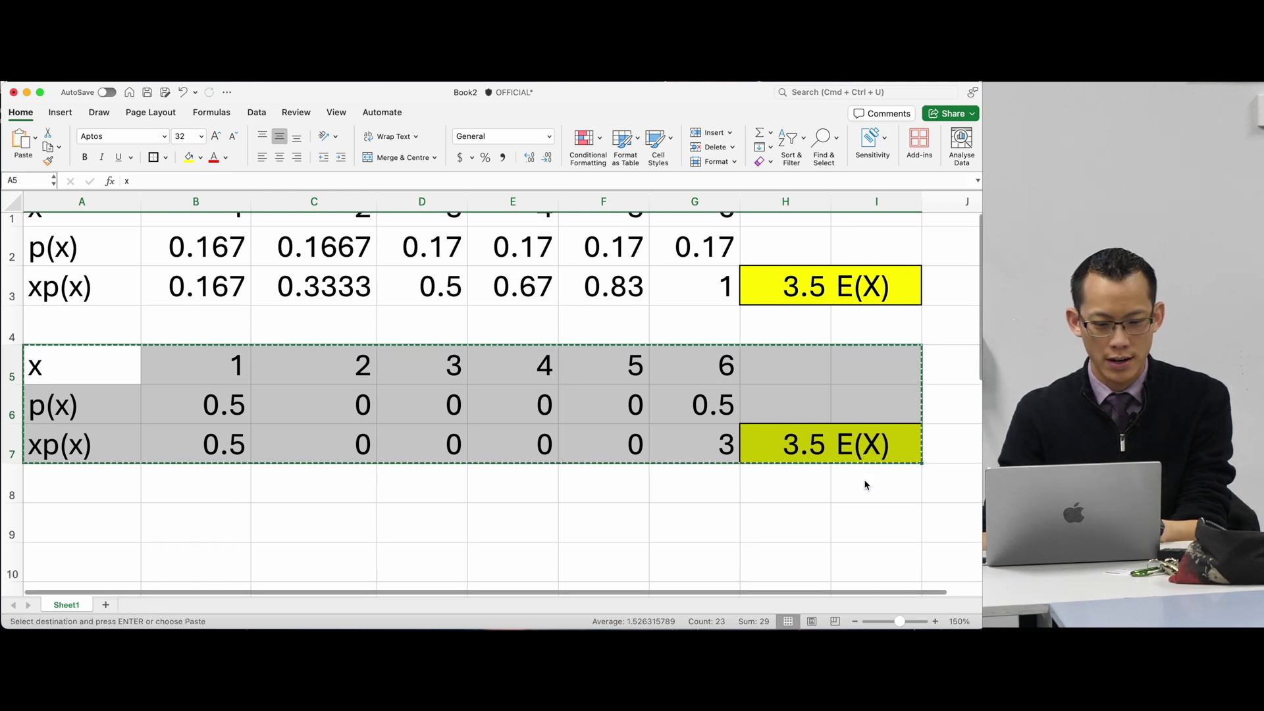
pyautogui.click(129, 418)
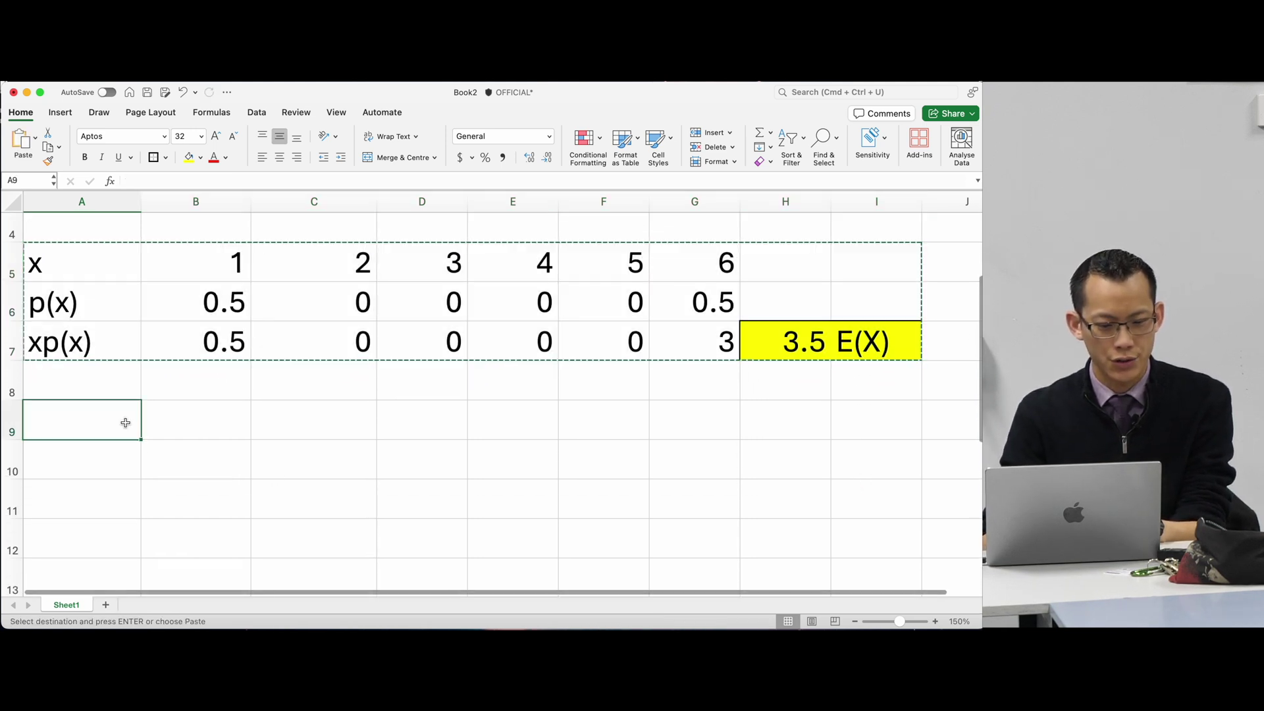
pyautogui.press('super+v')
# Step: Clear the probabilities in the third table's p(x) row 10
pyautogui.click(209, 546)
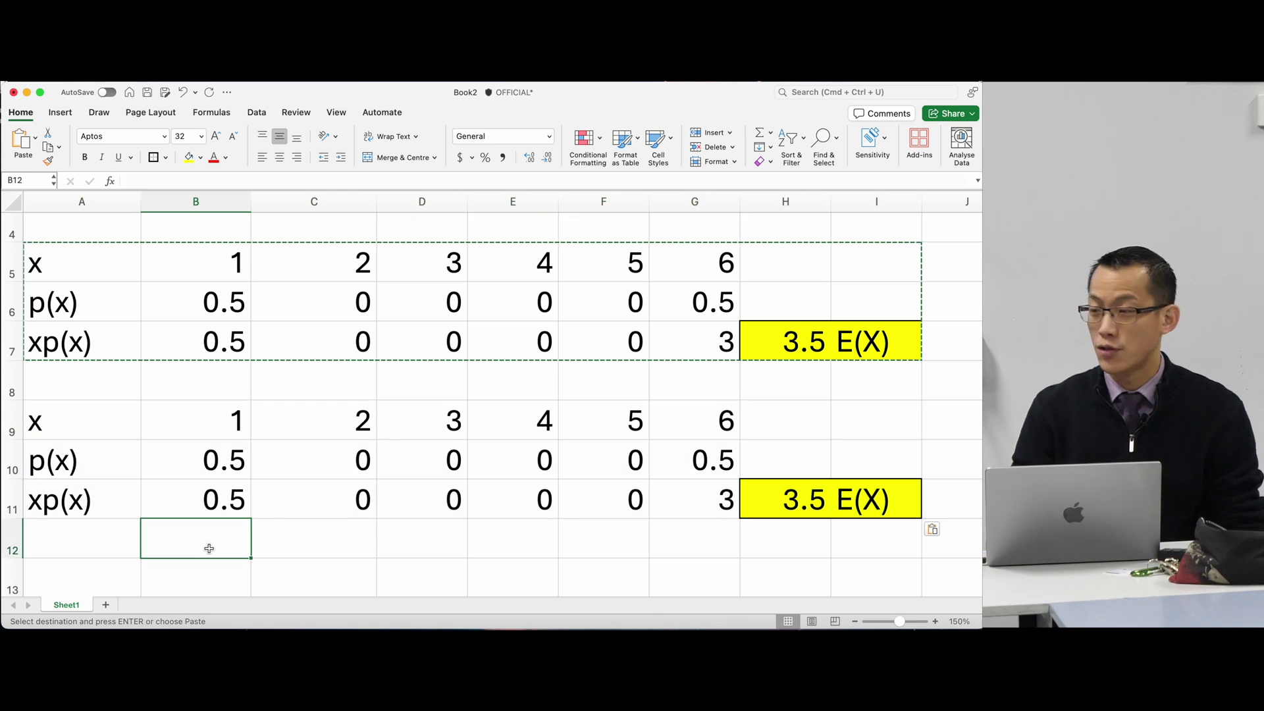
pyautogui.press('Up')
pyautogui.press('Up')
pyautogui.hotkey('shift', 'Right')
pyautogui.hotkey('shift', 'Right')
pyautogui.hotkey('shift', 'Right')
pyautogui.hotkey('shift', 'Right')
pyautogui.hotkey('shift', 'Right')
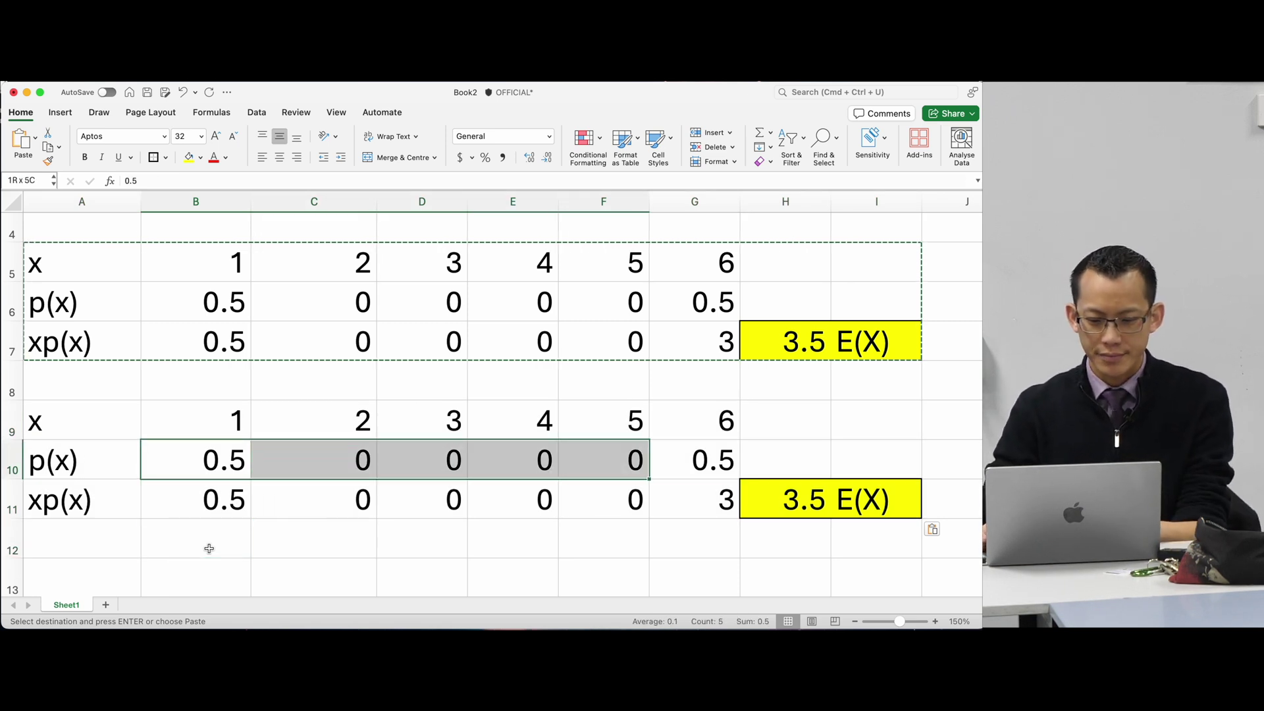
pyautogui.press('Delete')
pyautogui.press('Right')
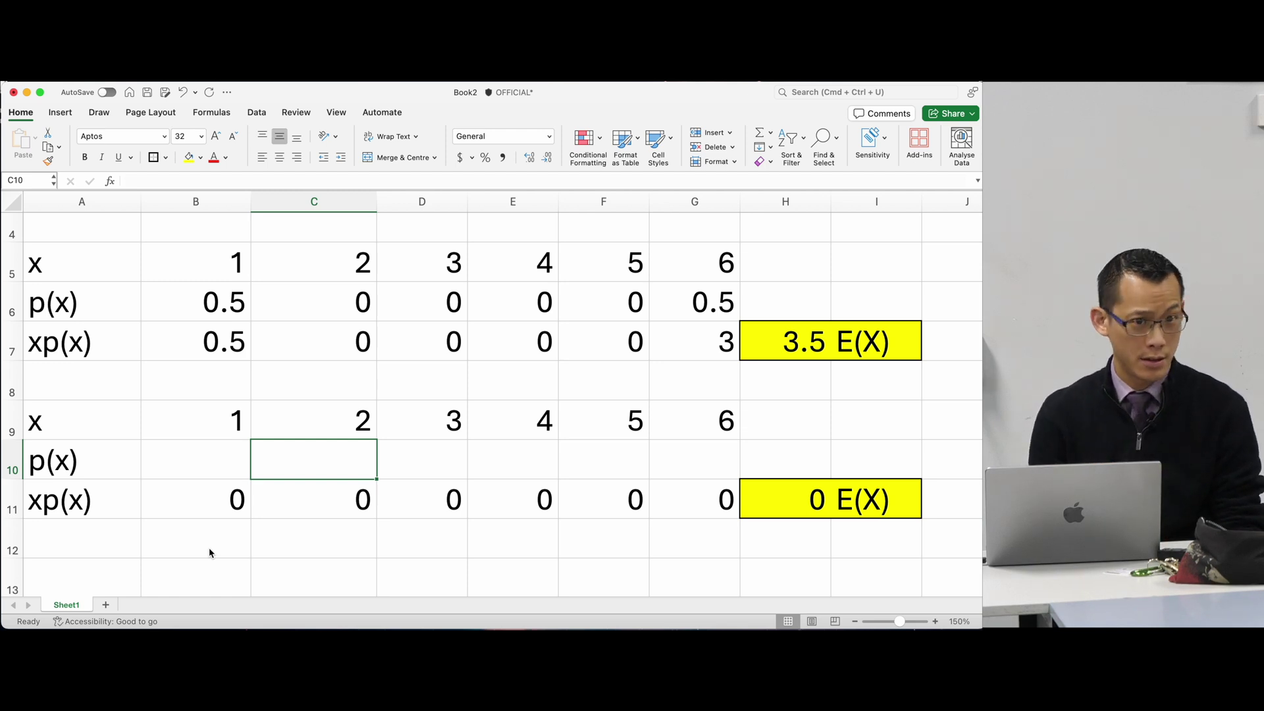
# Step: Copy the =1/6 probability from C2 into the third table's x=2 and x=3 cells
pyautogui.scroll(3, 209, 552)
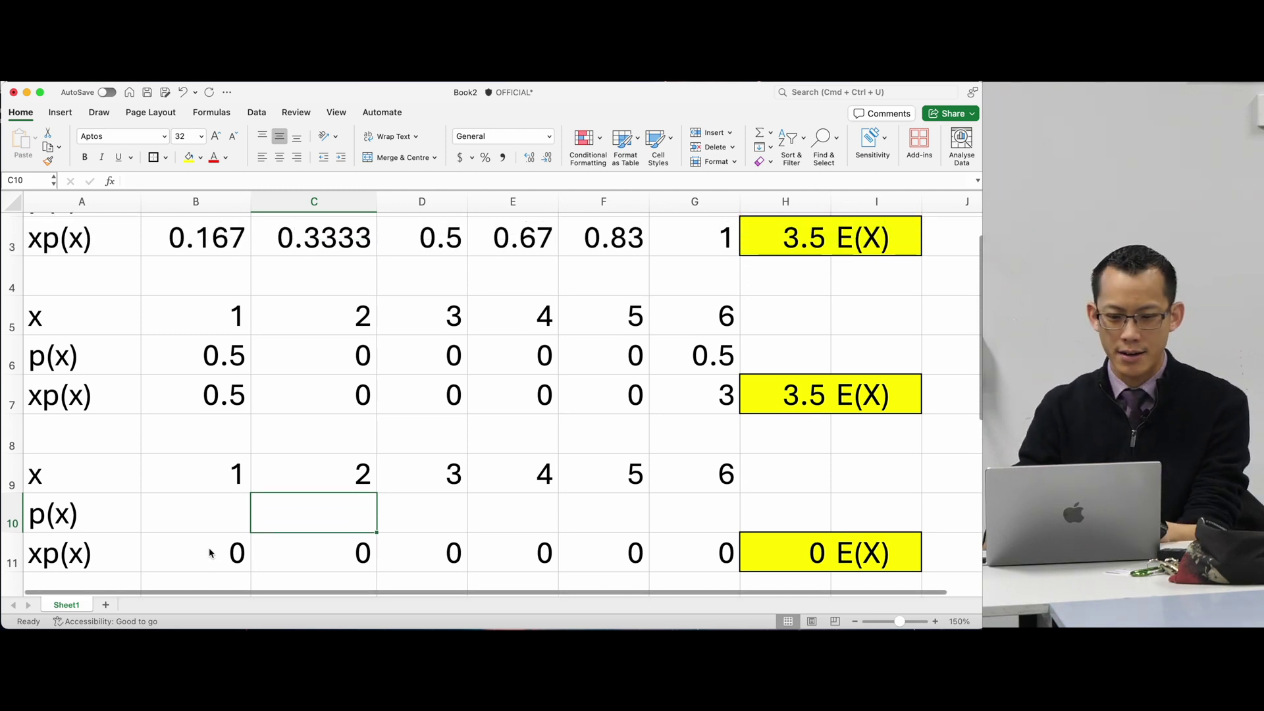
pyautogui.scroll(1, 208, 547)
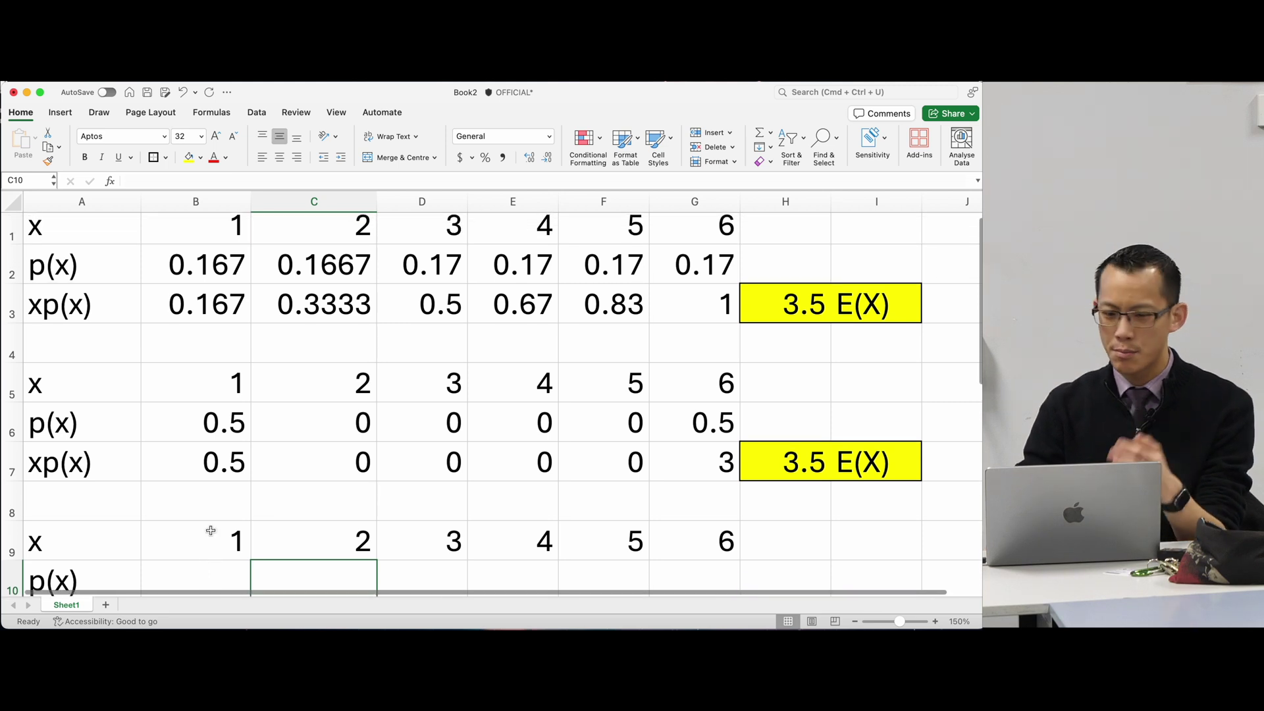
pyautogui.click(332, 267)
pyautogui.press('super+c')
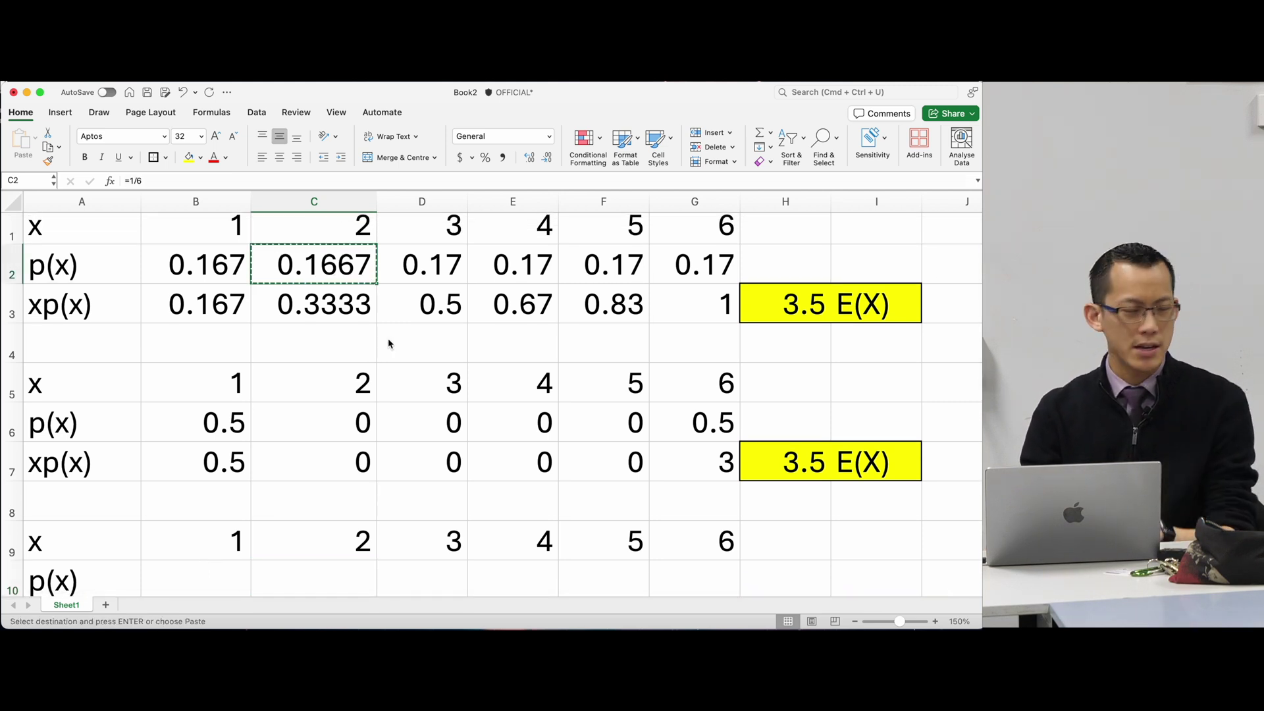
pyautogui.scroll(-3, 388, 343)
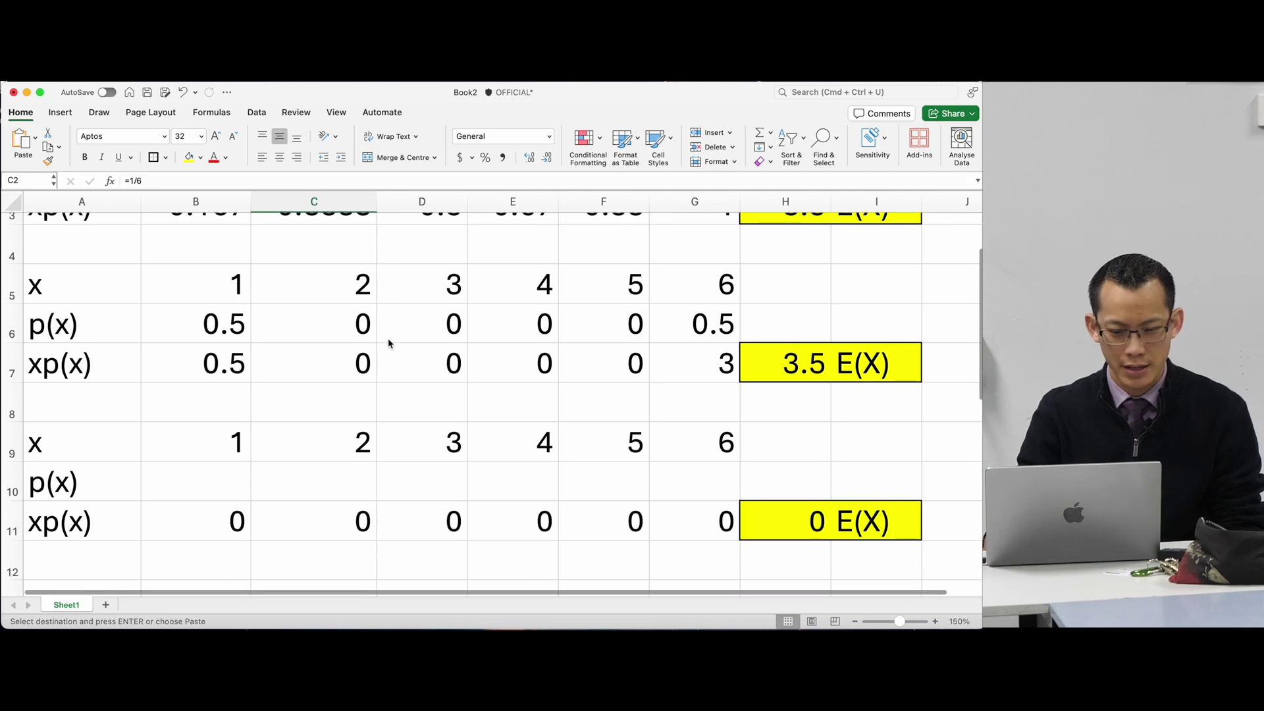
pyautogui.click(336, 441)
pyautogui.press('super+v')
pyautogui.click(412, 437)
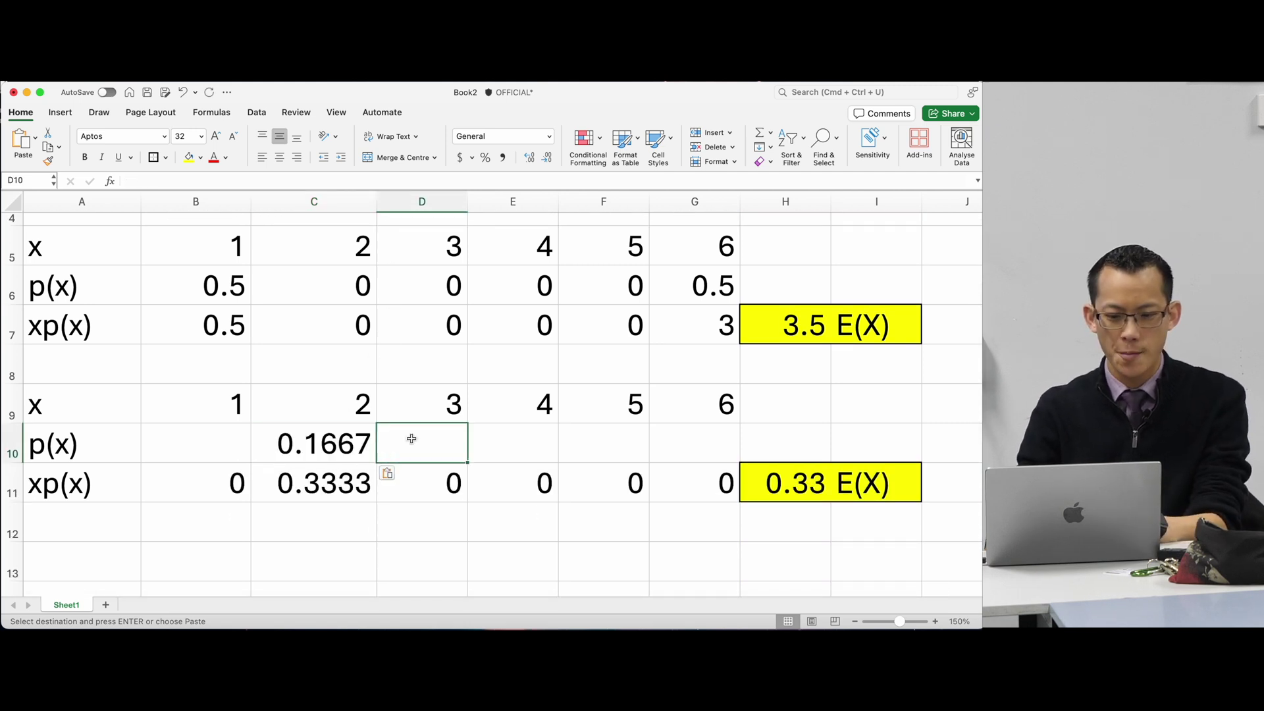
pyautogui.press('super+v')
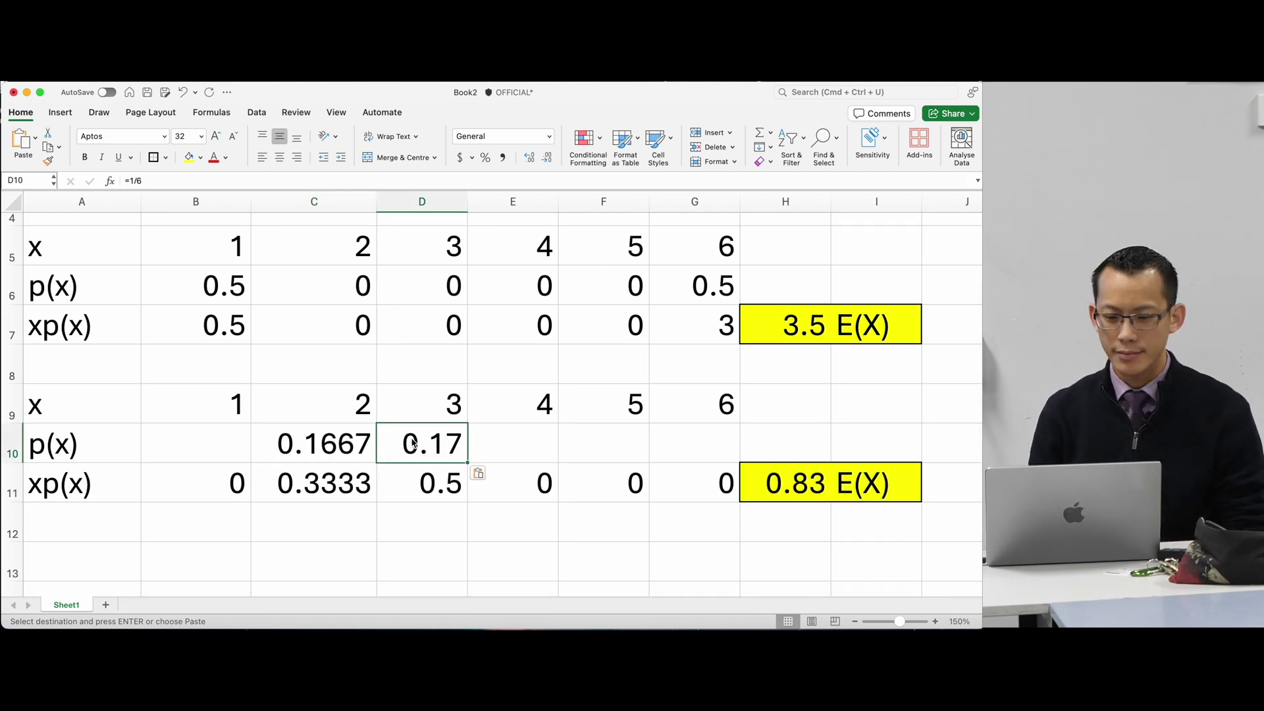
# Step: Review the third table's p(x) row against the first table's probabilities
pyautogui.press('Right')
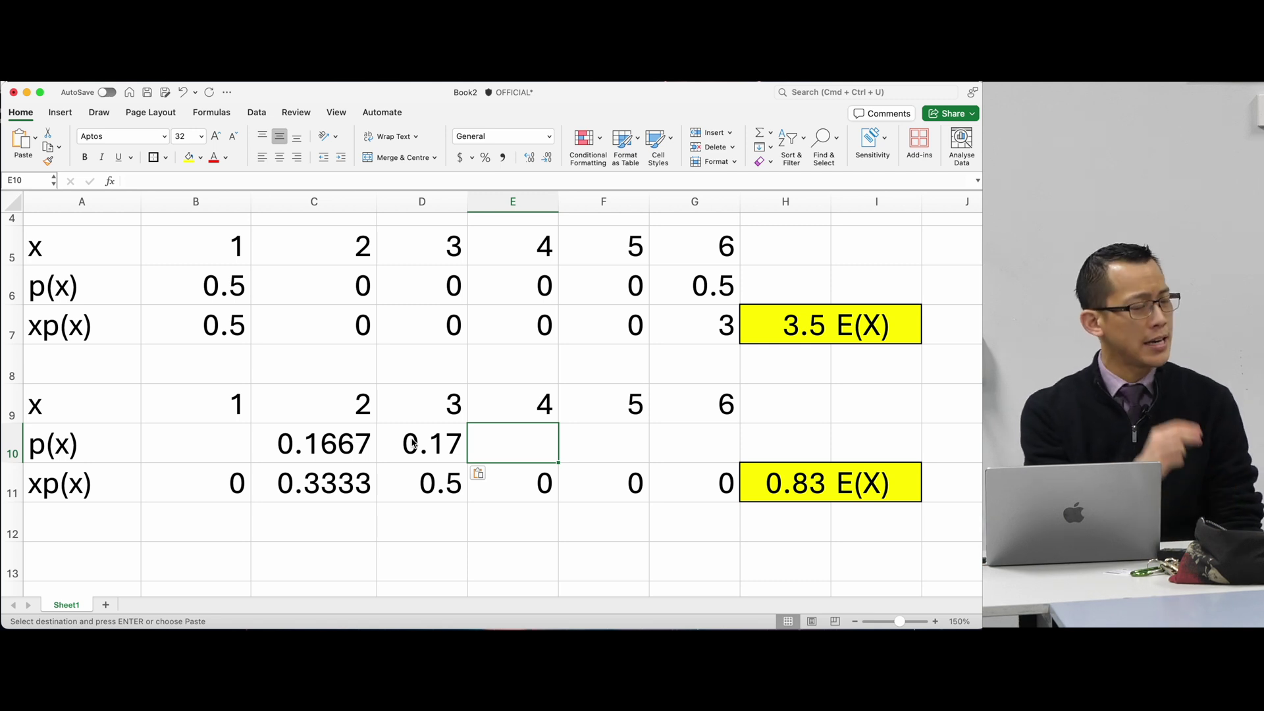
pyautogui.click(16, 448)
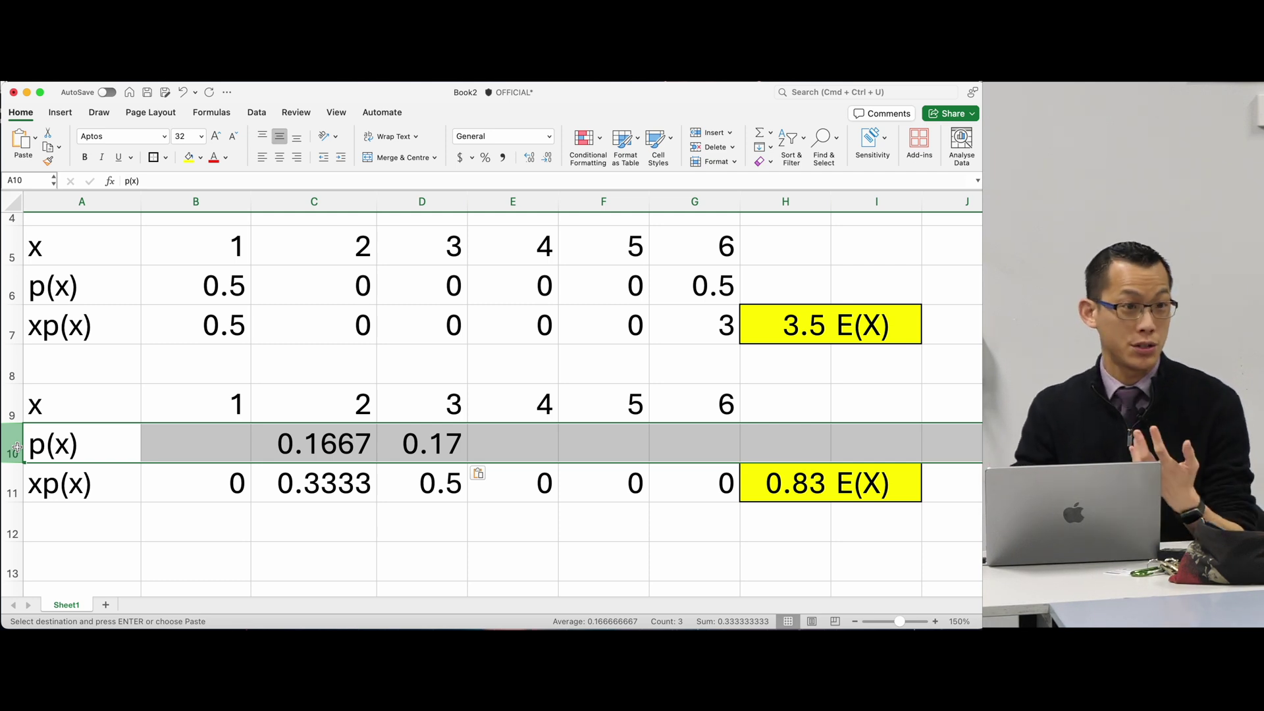
pyautogui.scroll(4, 296, 316)
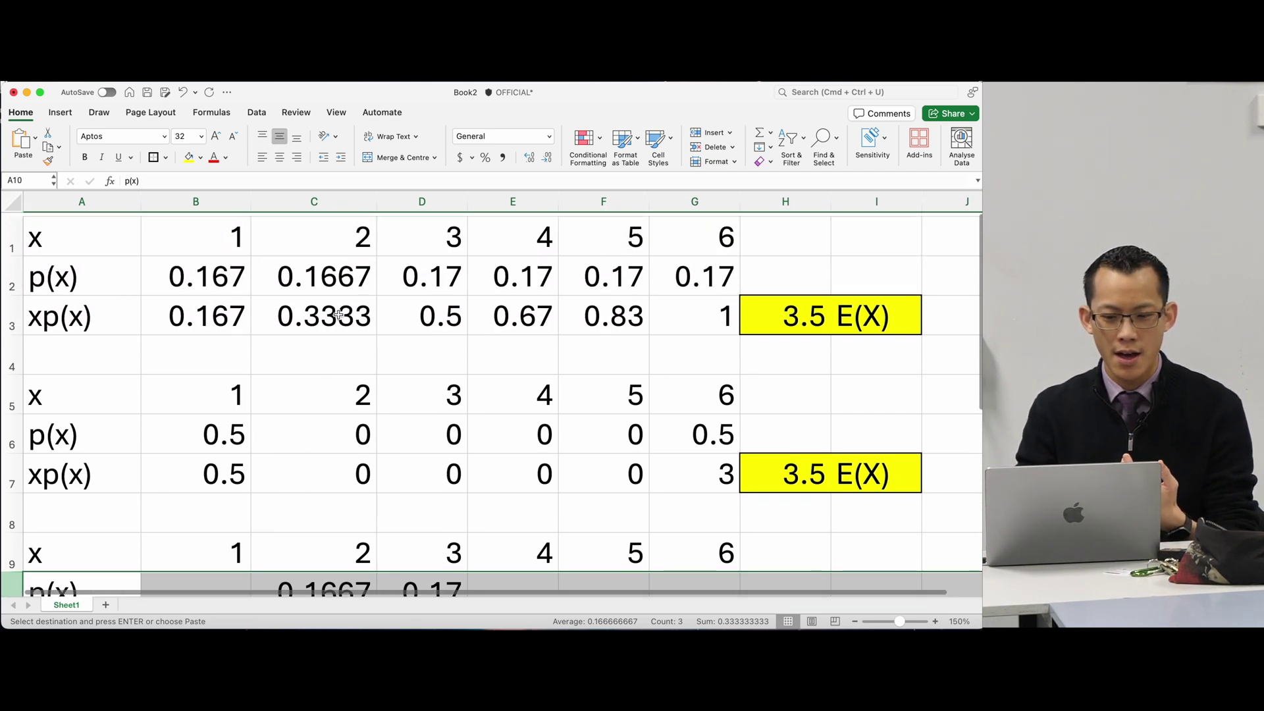
pyautogui.scroll(-1, 295, 317)
pyautogui.click(188, 319)
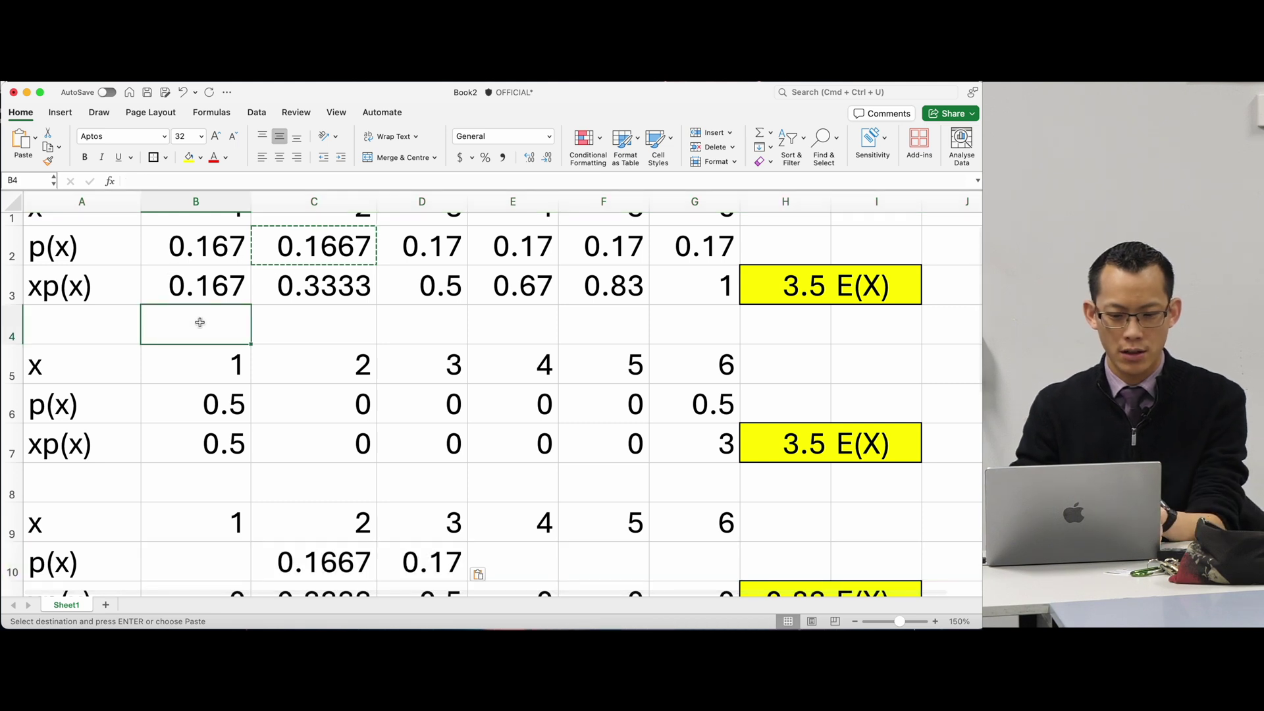
pyautogui.click(203, 242)
pyautogui.scroll(1, 296, 327)
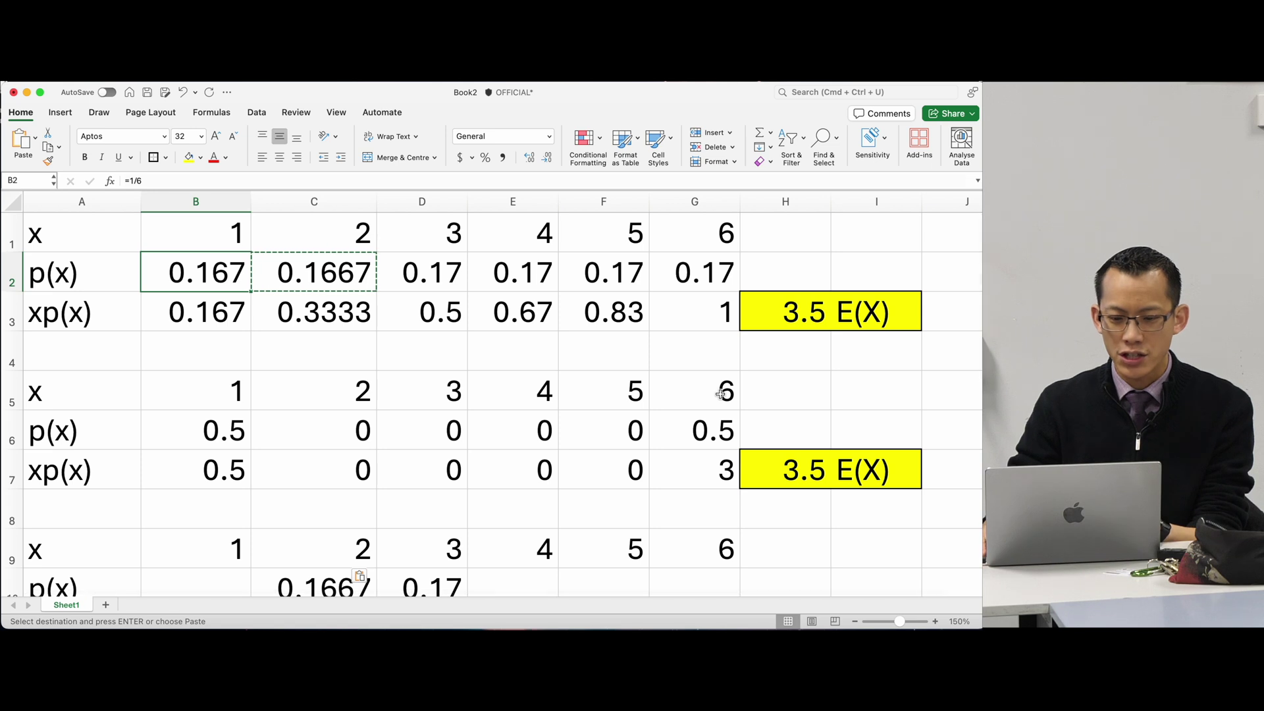
pyautogui.hotkey('shift', 'Right')
pyautogui.hotkey('shift', 'Right')
pyautogui.hotkey('shift', 'Right')
pyautogui.hotkey('shift', 'Right')
pyautogui.hotkey('shift', 'Right')
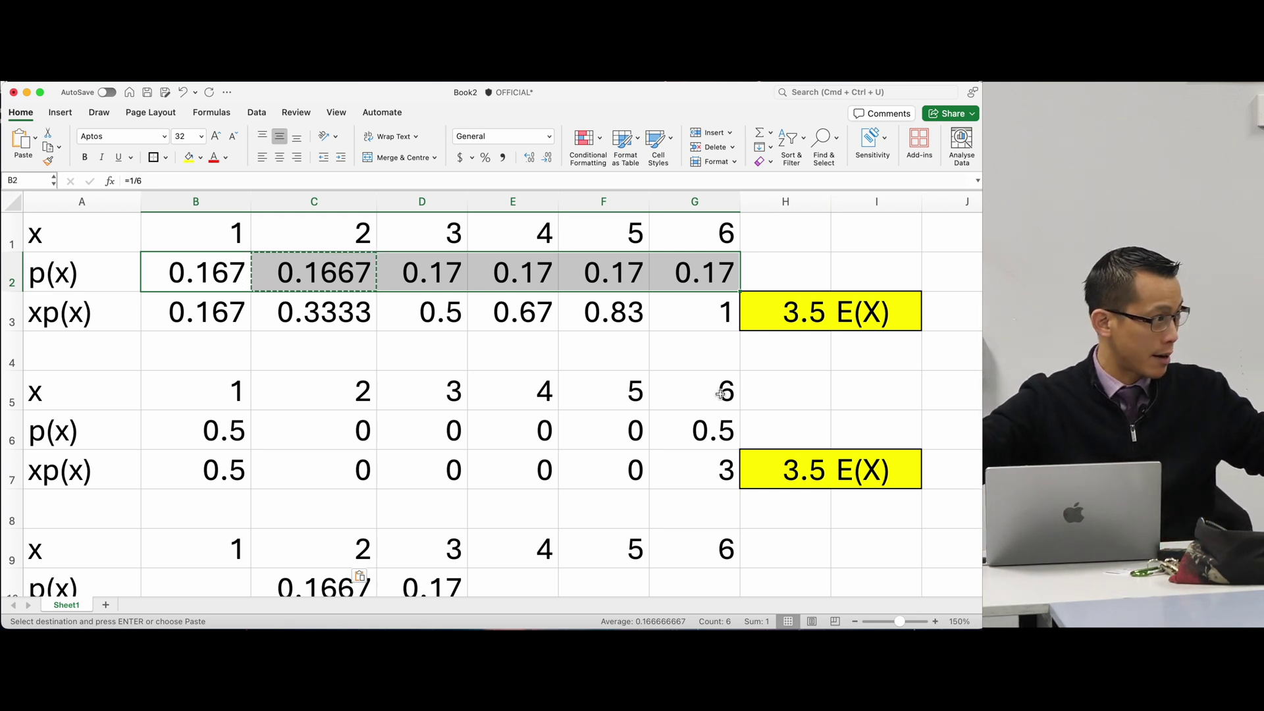
pyautogui.scroll(-1, 720, 394)
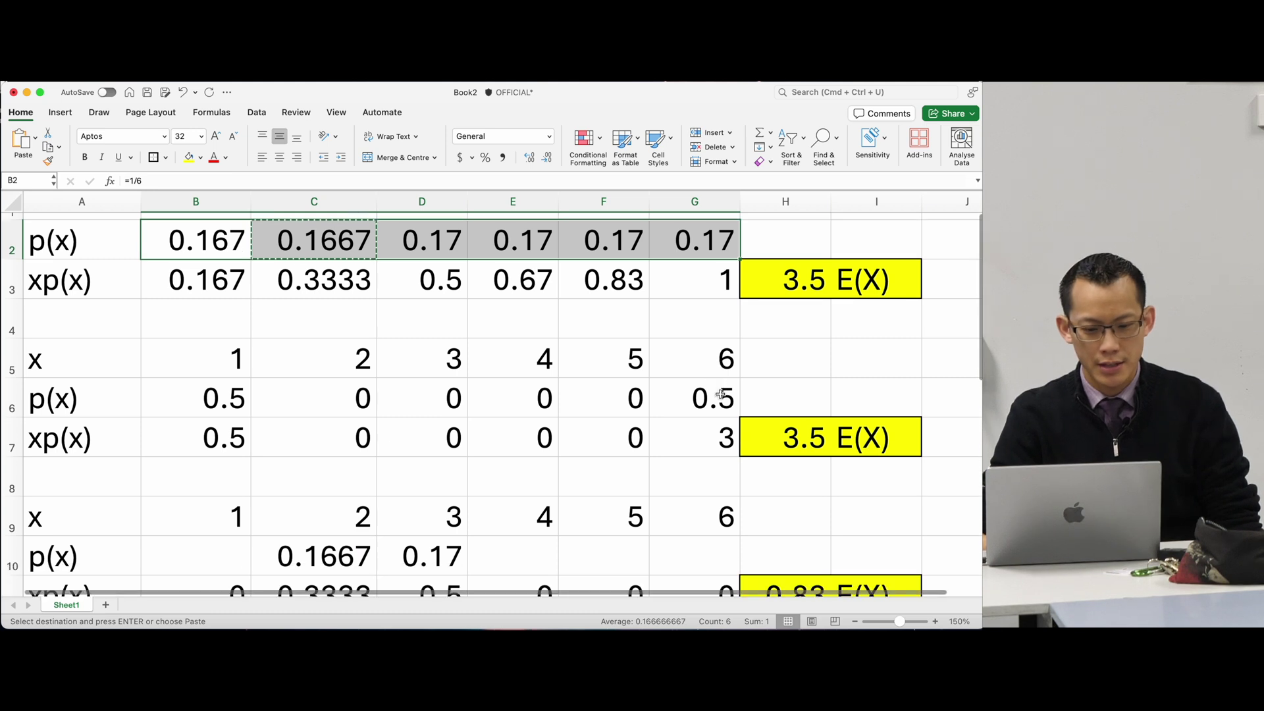
pyautogui.click(224, 404)
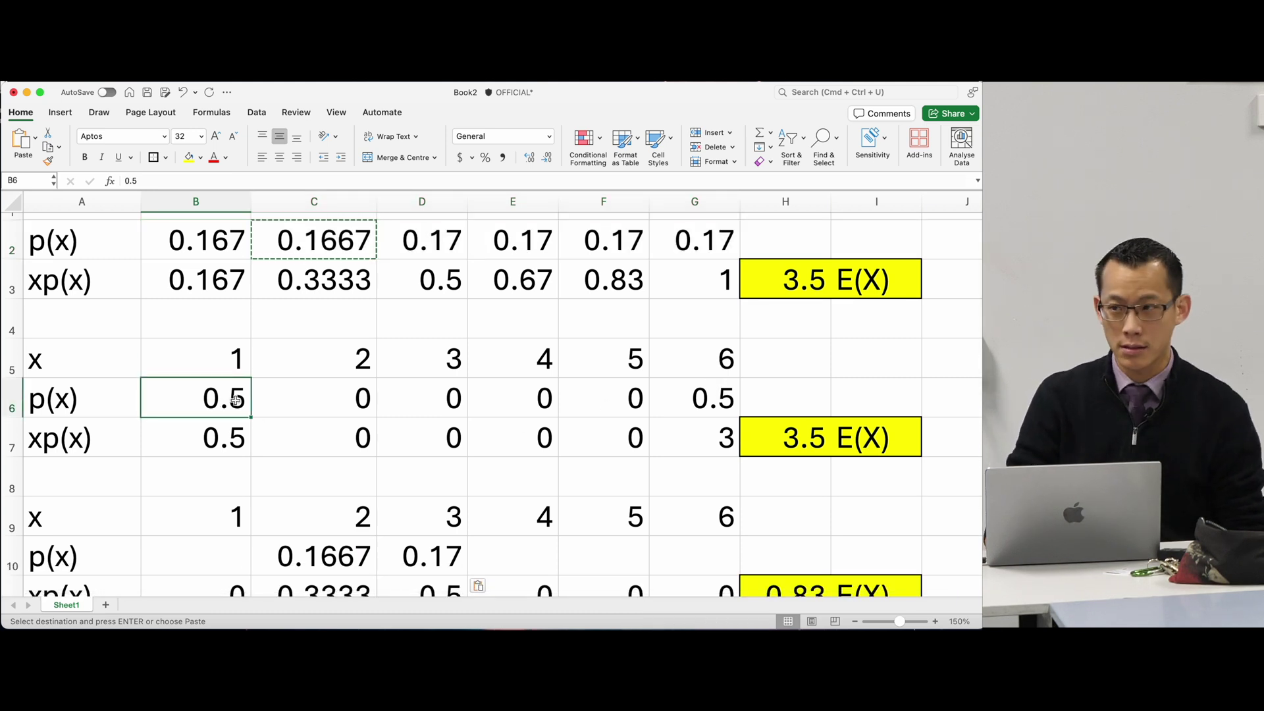
pyautogui.moveTo(225, 403); pyautogui.dragTo(699, 396)
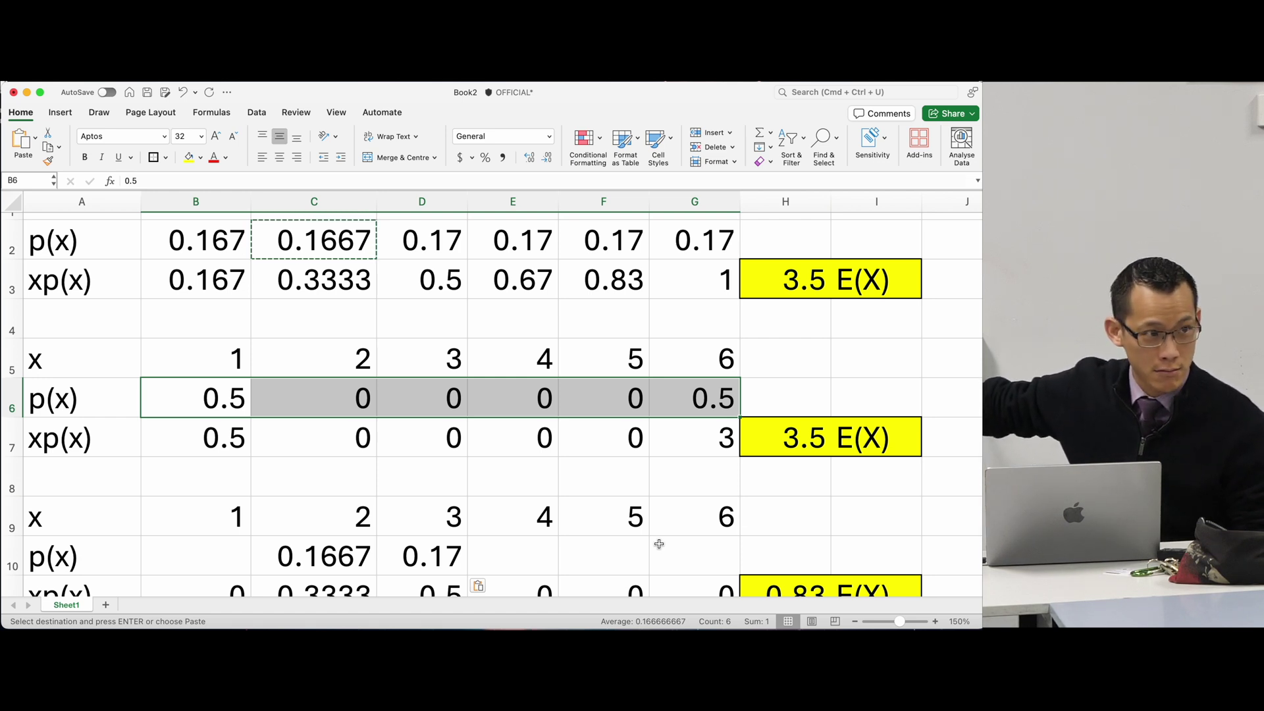
pyautogui.scroll(-2, 659, 544)
pyautogui.click(206, 500)
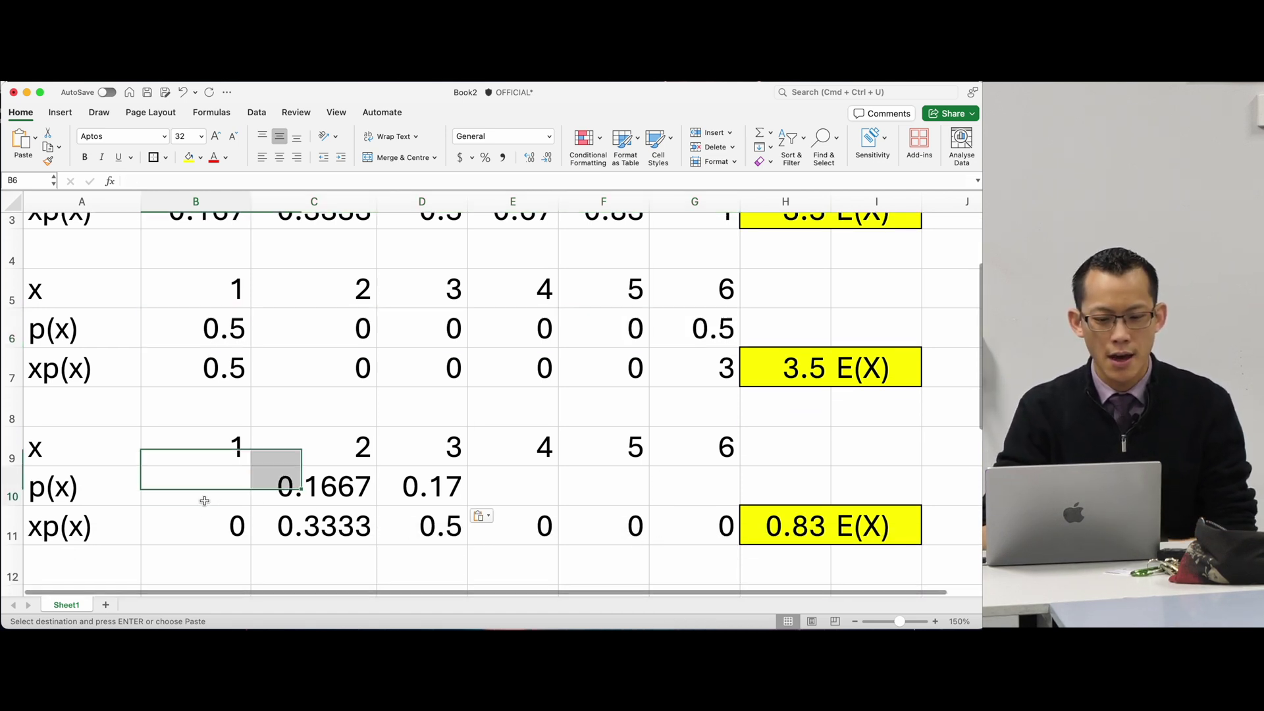
# Step: Set the third table's x=4 probability to =2/3 (0.67)
pyautogui.keyDown('shift'); pyautogui.click(712, 484); pyautogui.keyUp('shift')
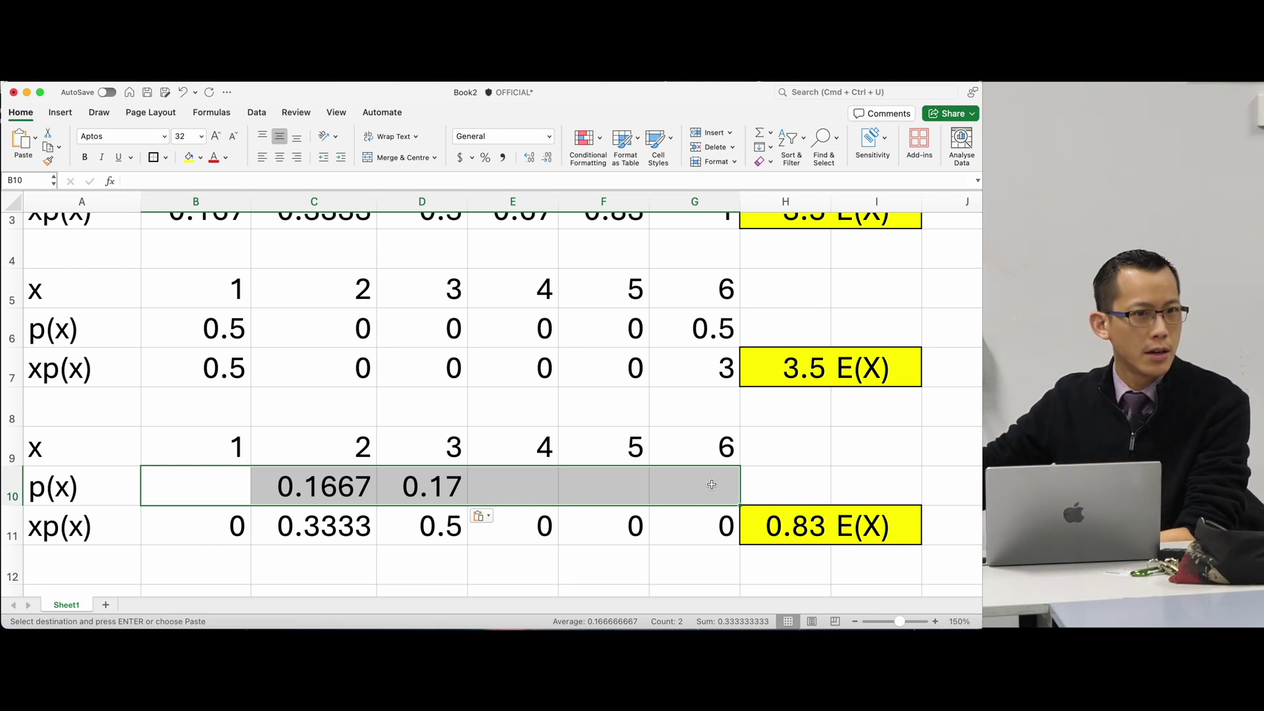
pyautogui.click(480, 485)
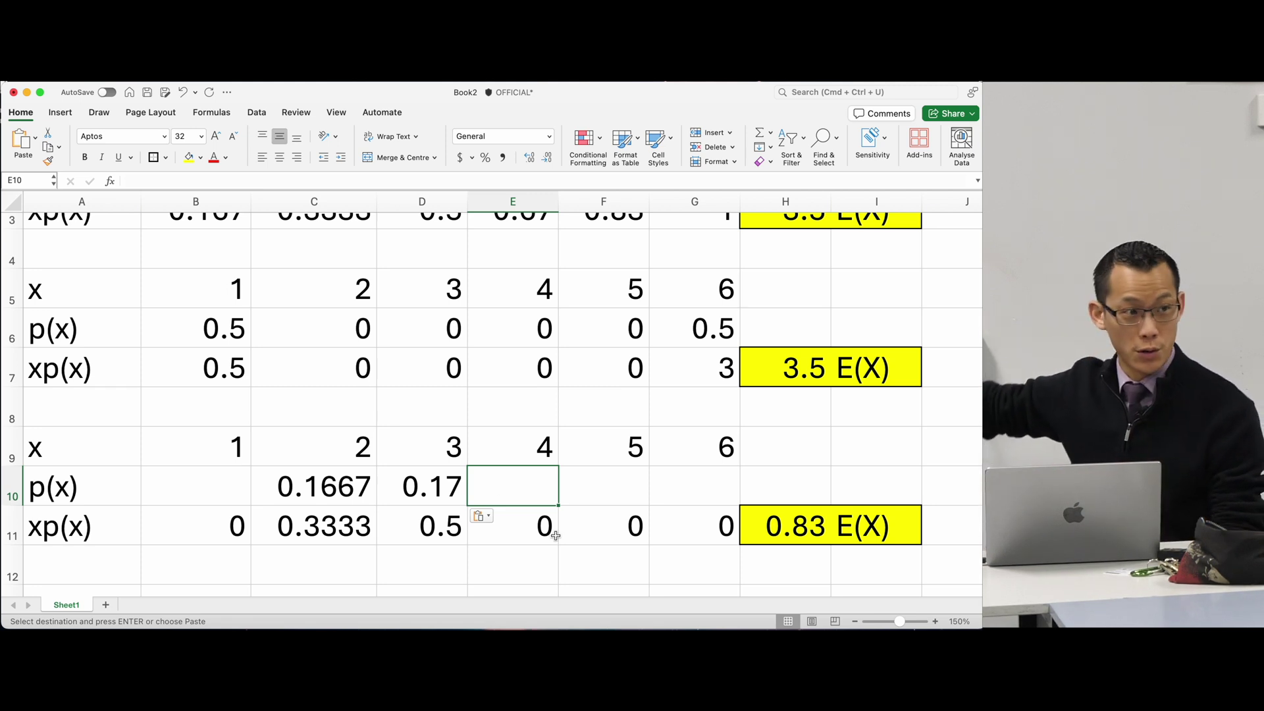
pyautogui.write('=2/3')
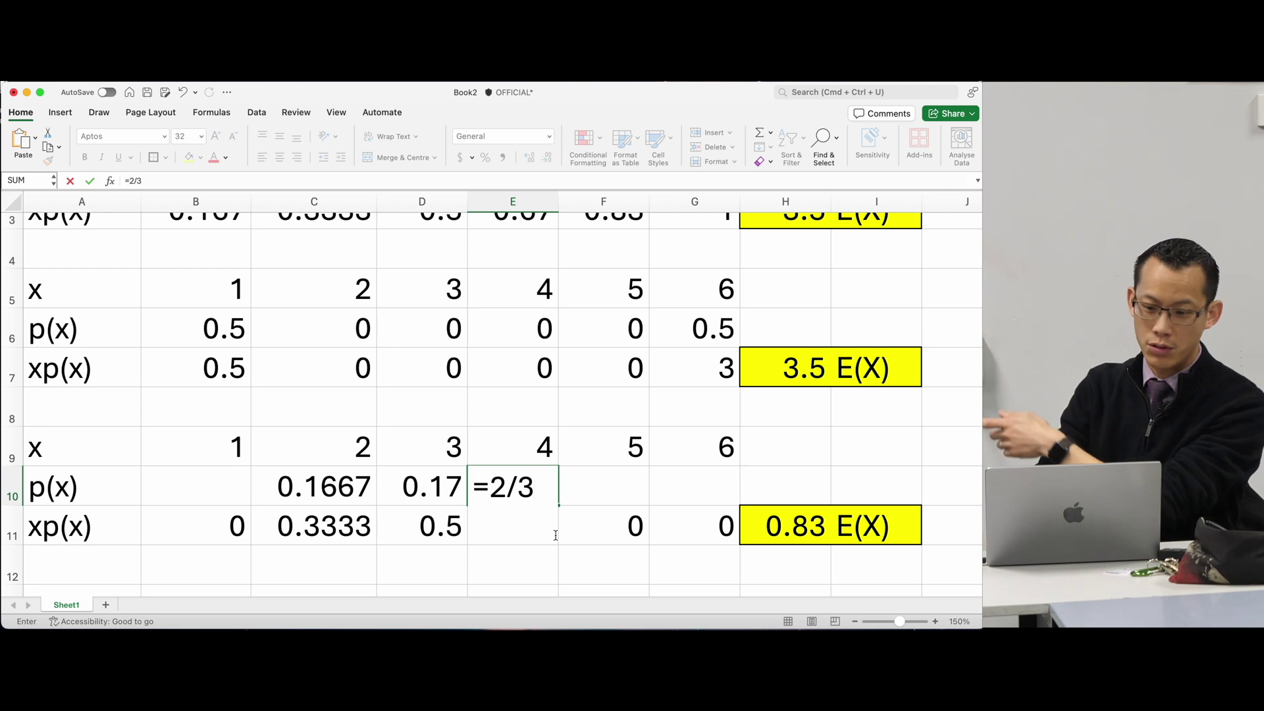
pyautogui.press('Return')
# Step: Enter 0 for x=1 and x=5 in the third table, checking the p(x) row sums to 1
pyautogui.click(198, 487)
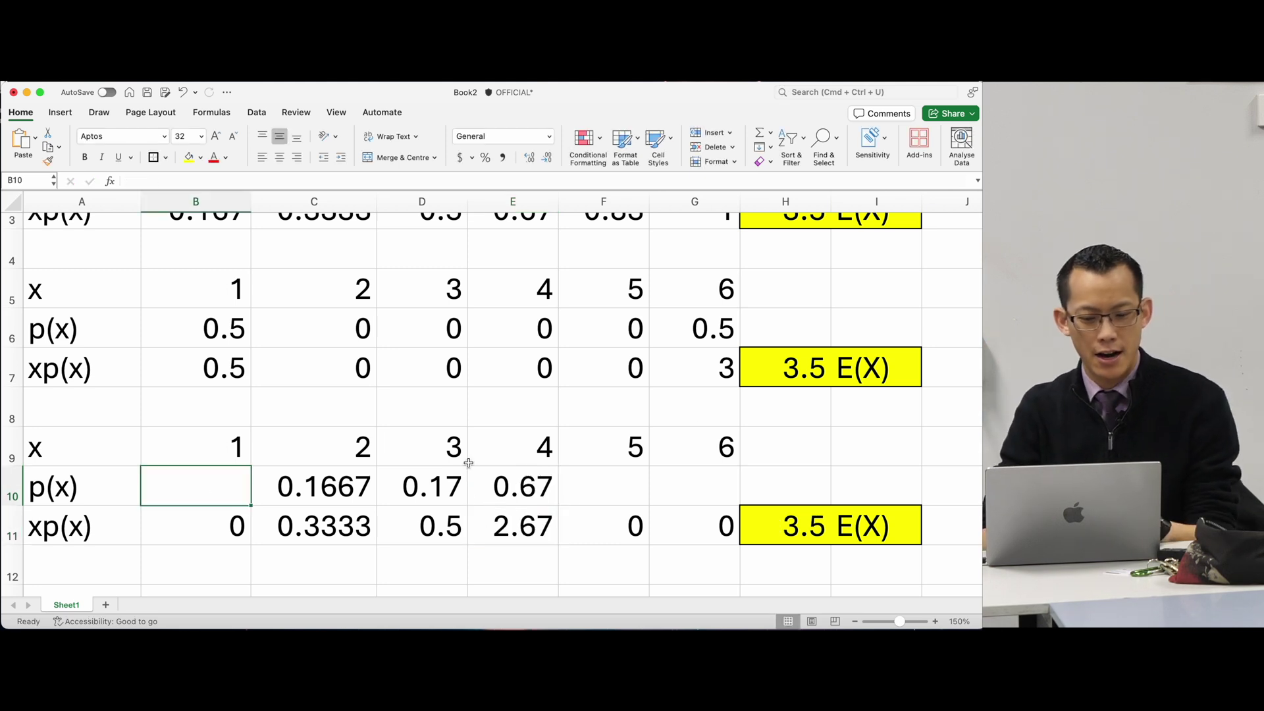
pyautogui.keyDown('shift'); pyautogui.click(715, 483); pyautogui.keyUp('shift')
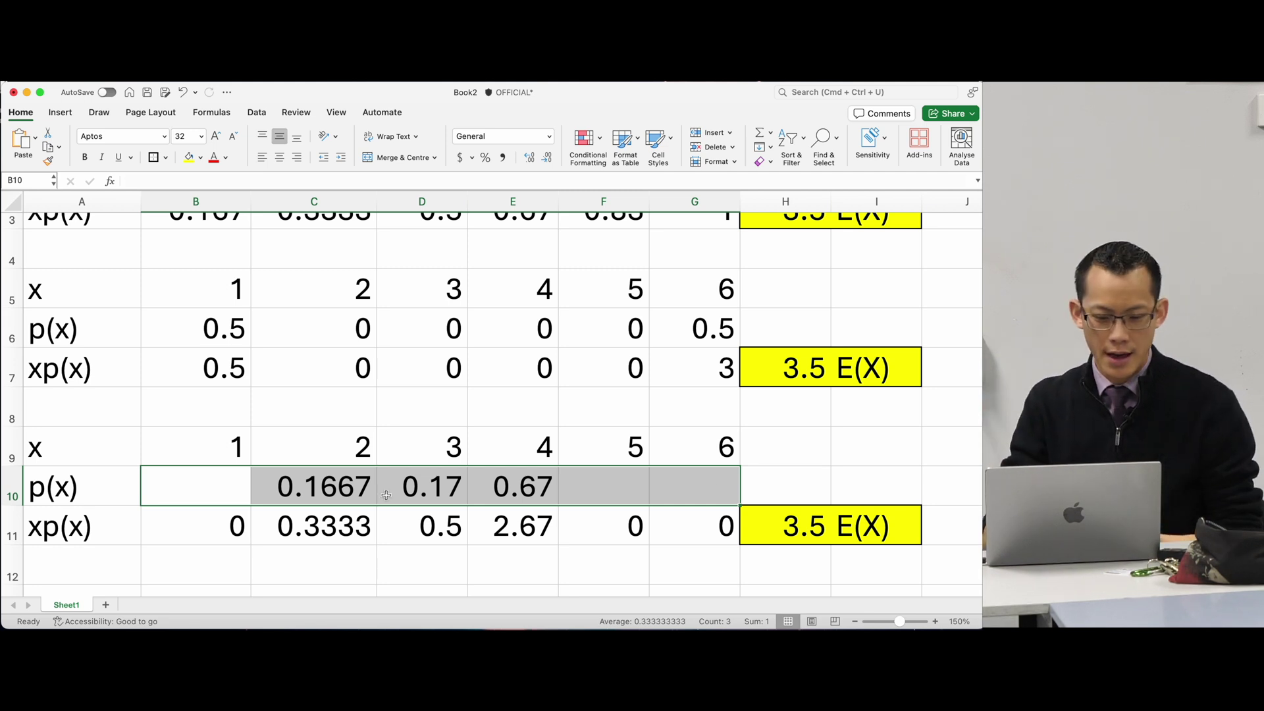
pyautogui.click(216, 488)
pyautogui.write('00')
pyautogui.press('BackSpace')
pyautogui.press('Return')
pyautogui.click(637, 488)
pyautogui.write('0')
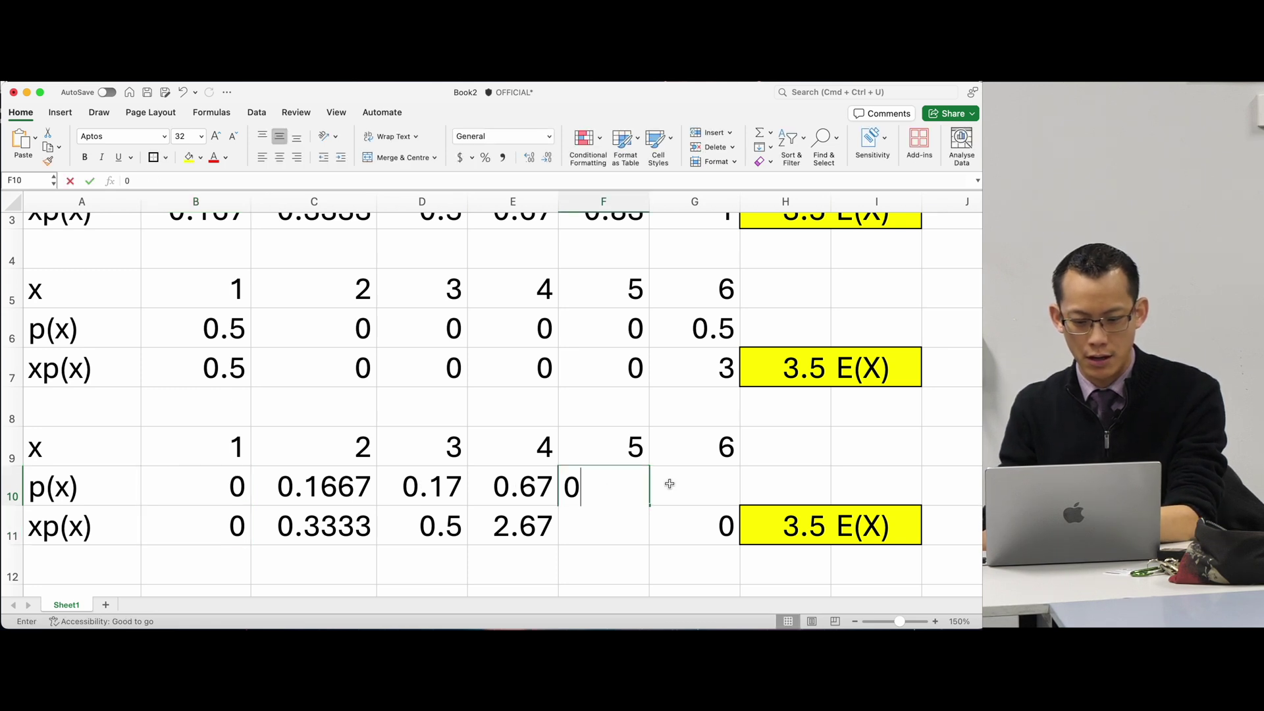